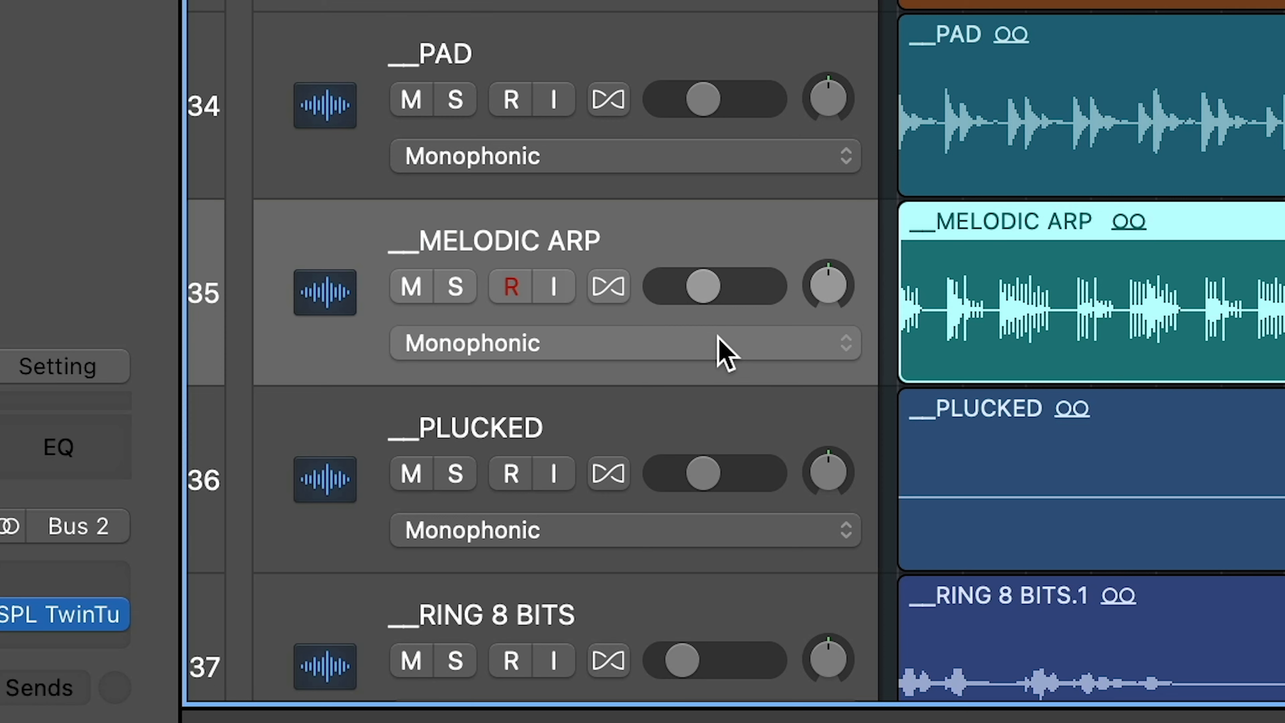
Set the Flex mode of the __MELODIC ARP track to Flex Pitch.
{"action": "left_click", "coordinate": [725, 354]}
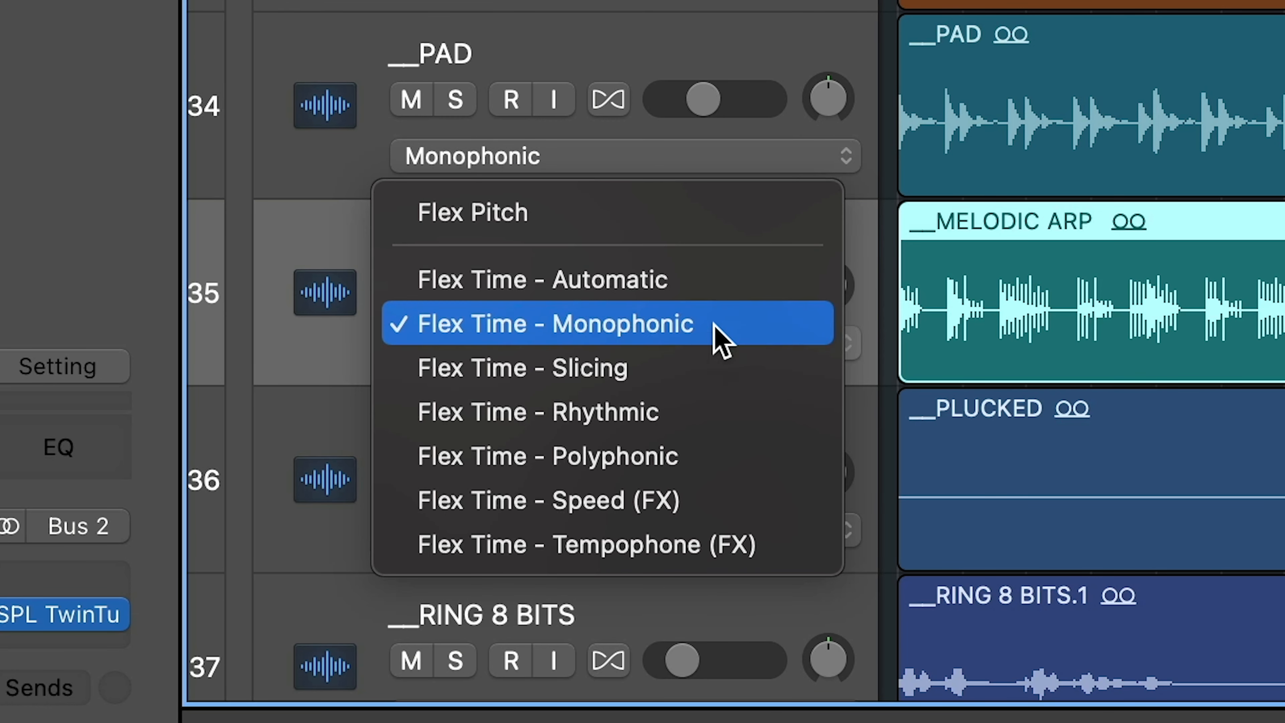
{"action": "left_click", "coordinate": [648, 223]}
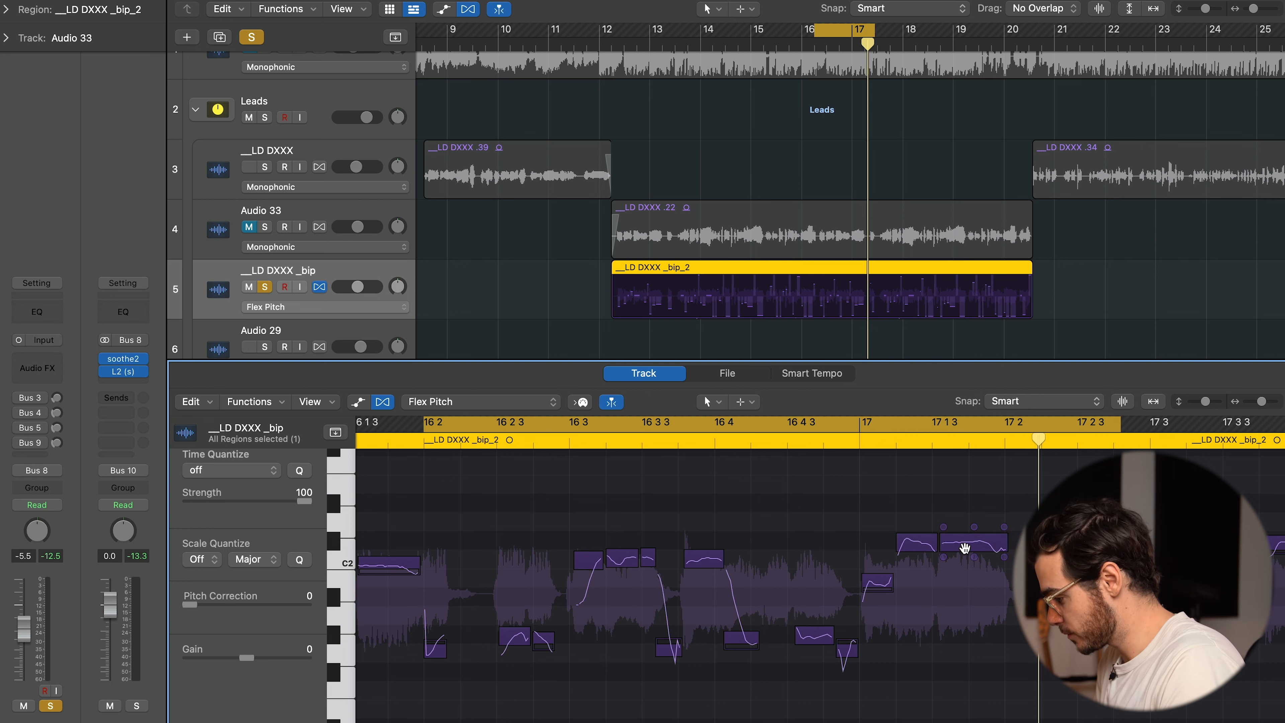
Raise the C#2 note shortly after bar 17 in the __LD DXXX _bip_2 region to D#2 and play it back.
{"action": "left_click", "coordinate": [967, 530]}
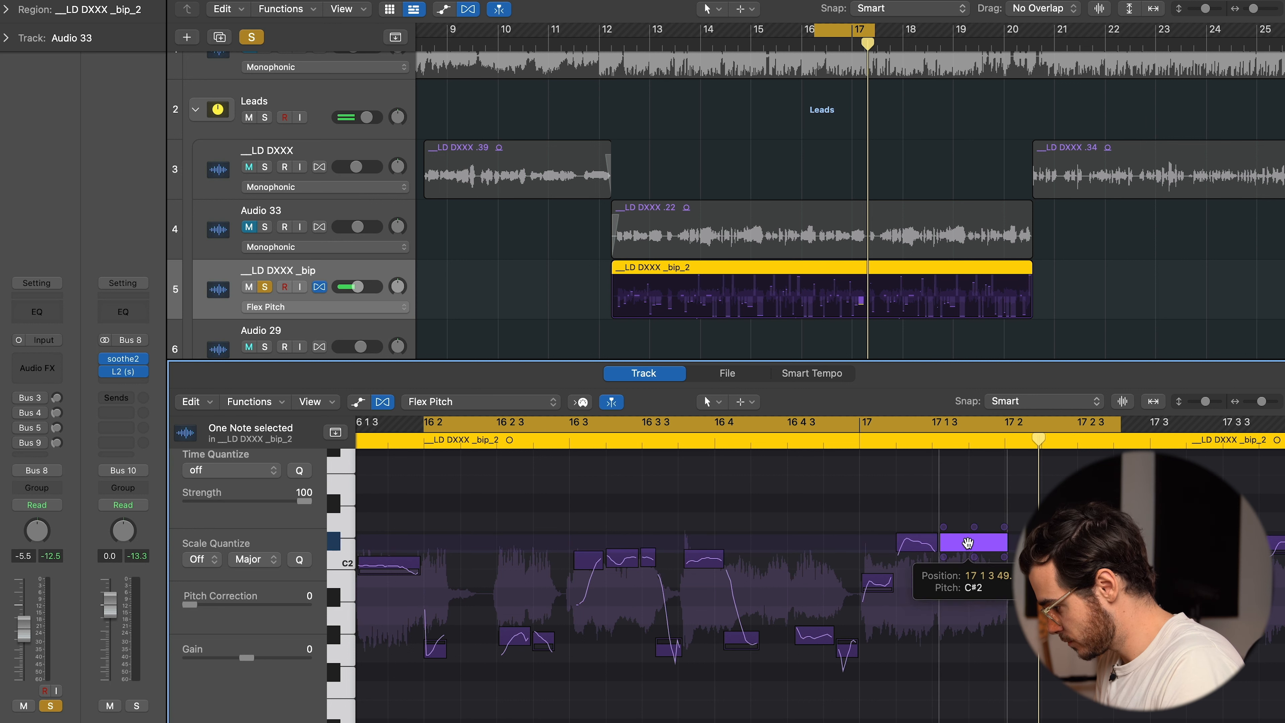
{"action": "left_click_drag", "start_coordinate": [968, 530], "coordinate": [970, 508]}
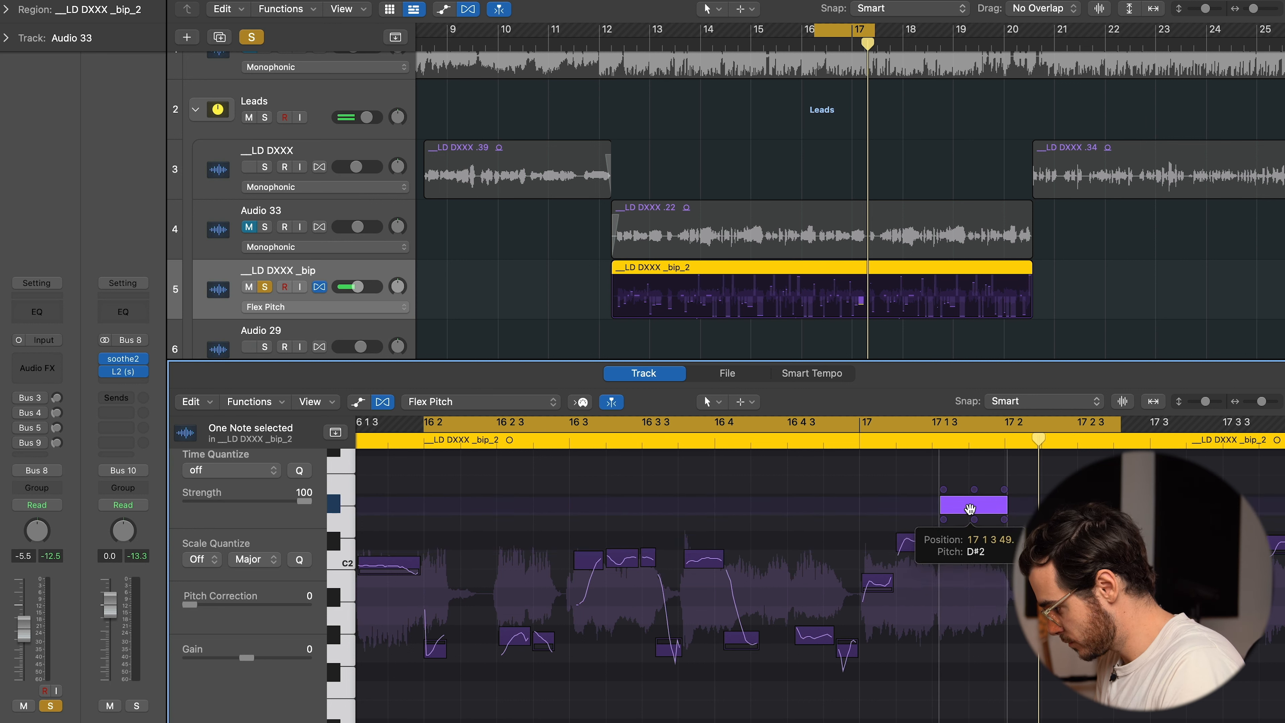
{"action": "key", "text": "space"}
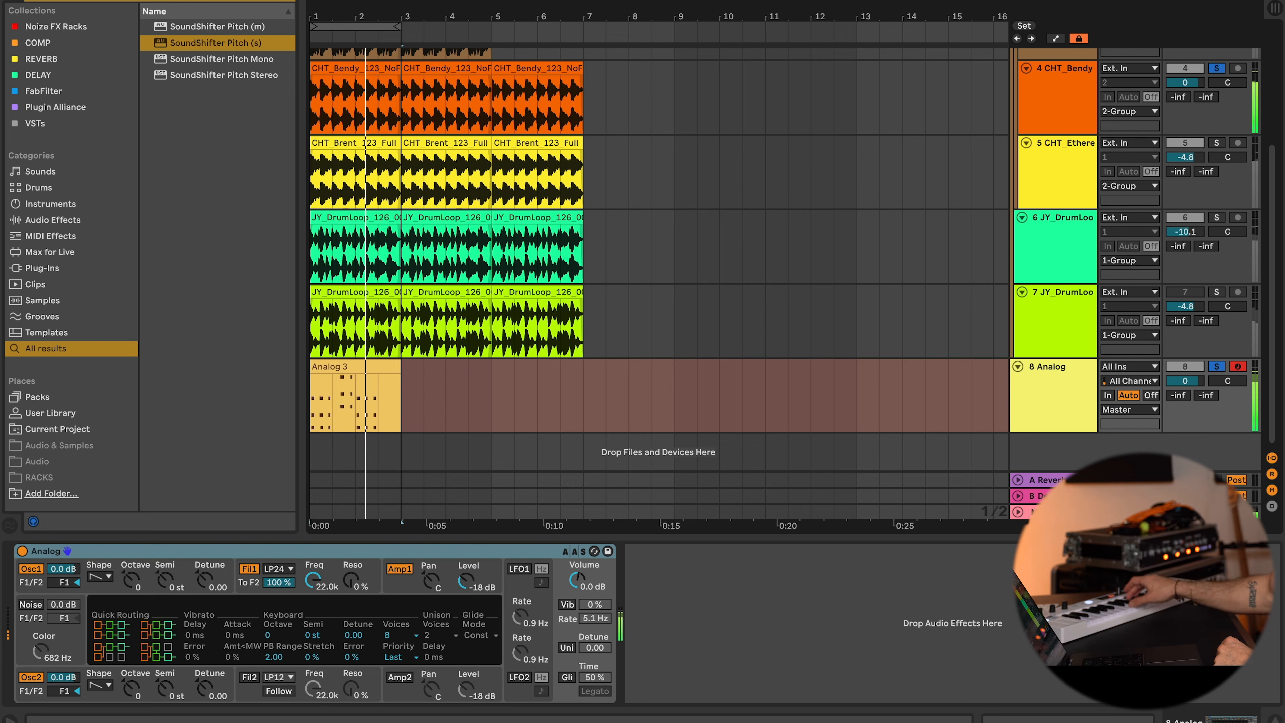
Switch to Ableton Live and quantize all the chord notes in the Analog 3 clip, then audition them.
{"action": "key", "text": "space"}
{"action": "double_click", "coordinate": [371, 368]}
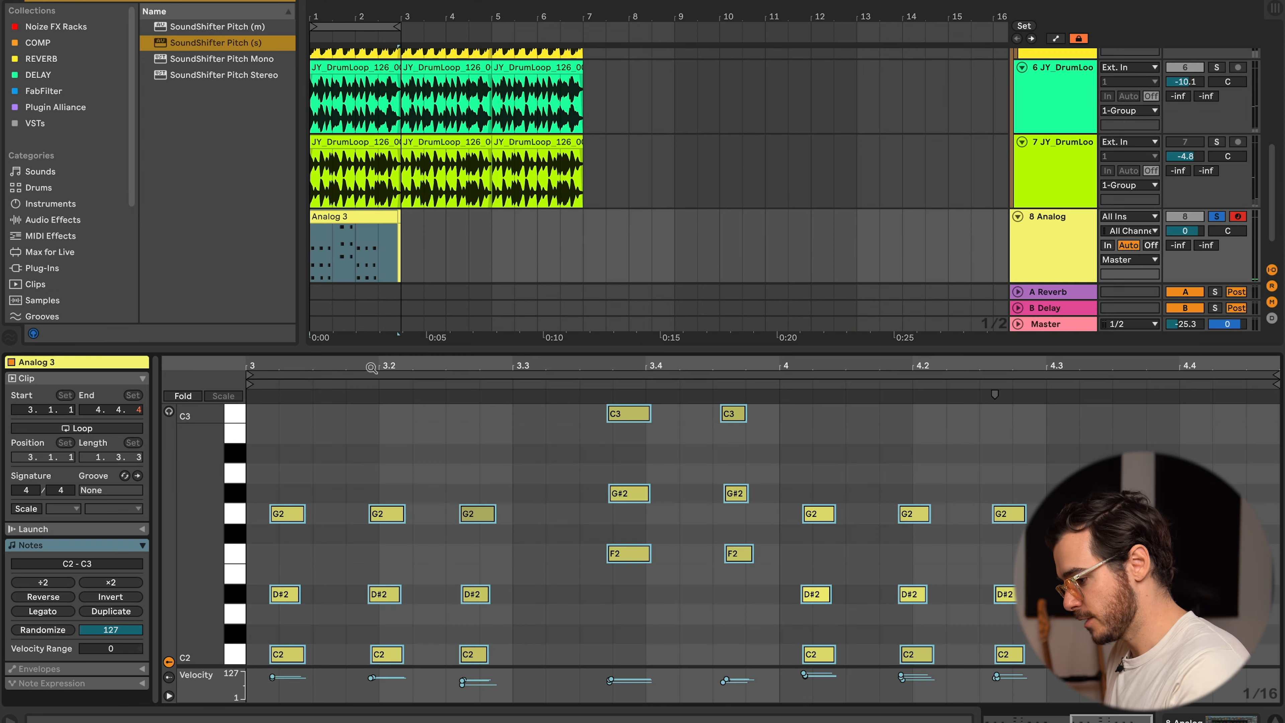
{"action": "scroll", "coordinate": [564, 501], "scroll_direction": "down", "scroll_amount": 3}
{"action": "left_click", "coordinate": [565, 413]}
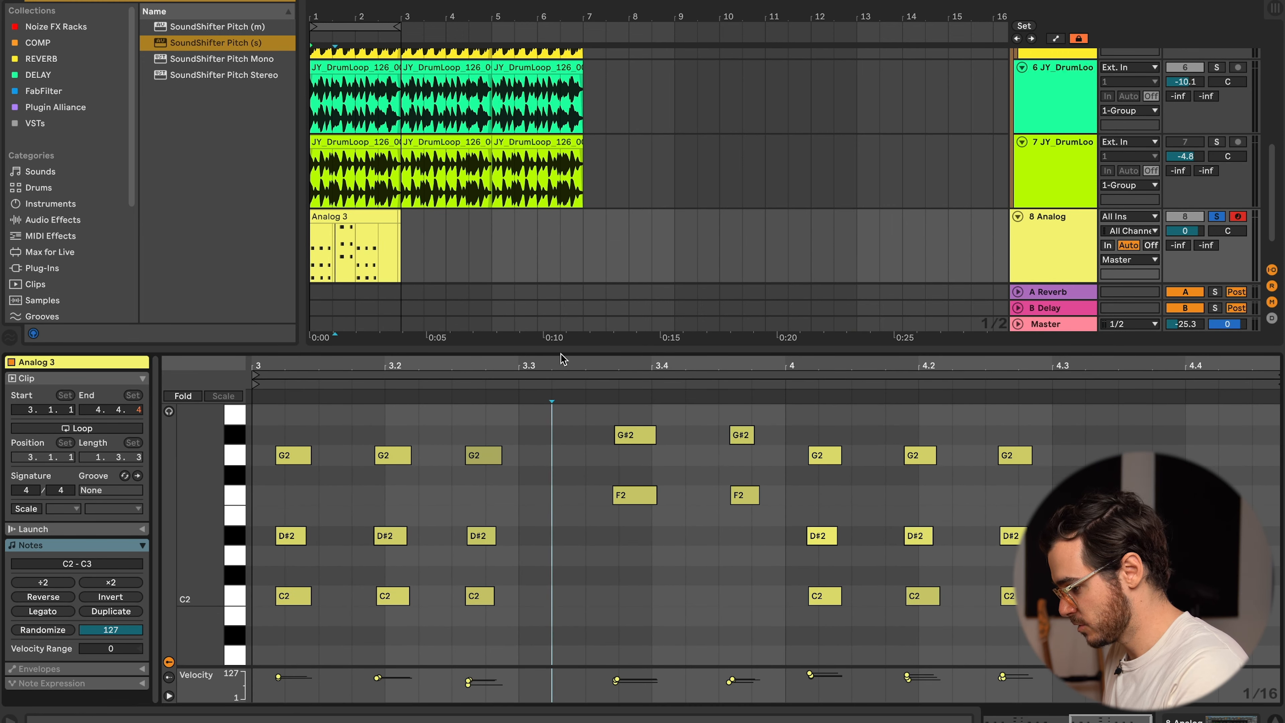
{"action": "left_click_drag", "start_coordinate": [562, 350], "coordinate": [561, 297]}
{"action": "key", "text": "ctrl+a"}
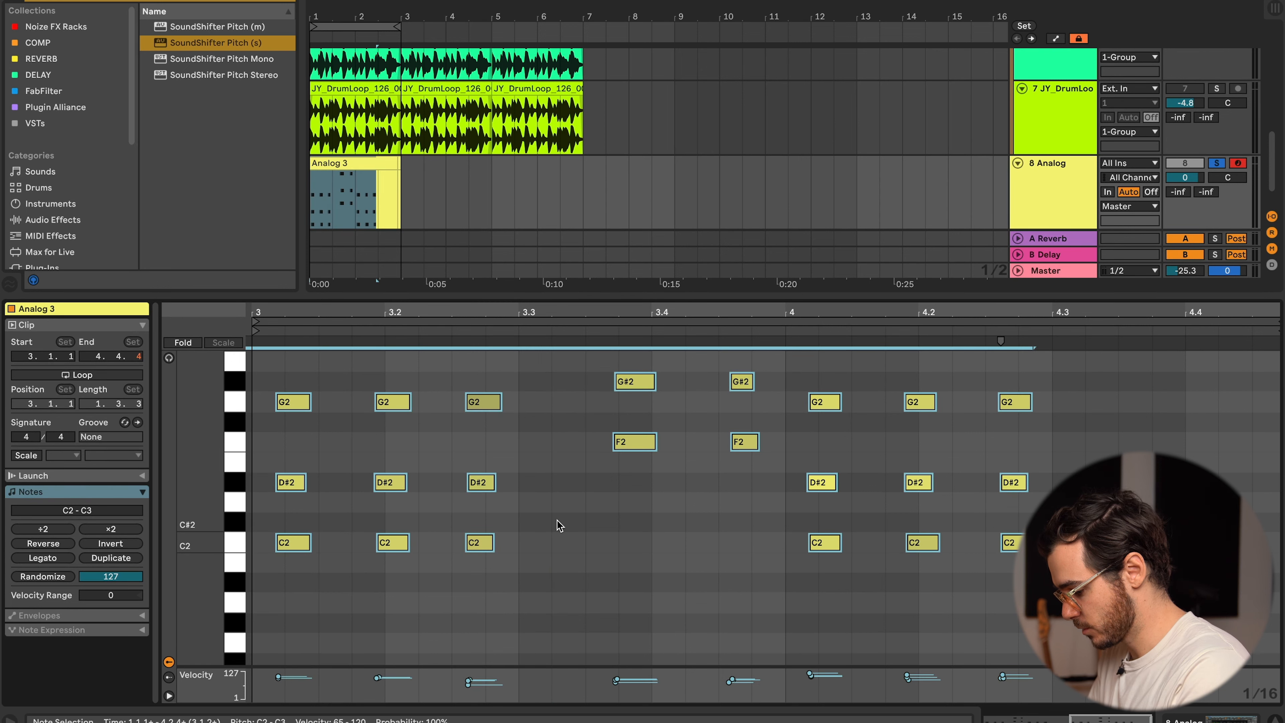
{"action": "key", "text": "ctrl+u"}
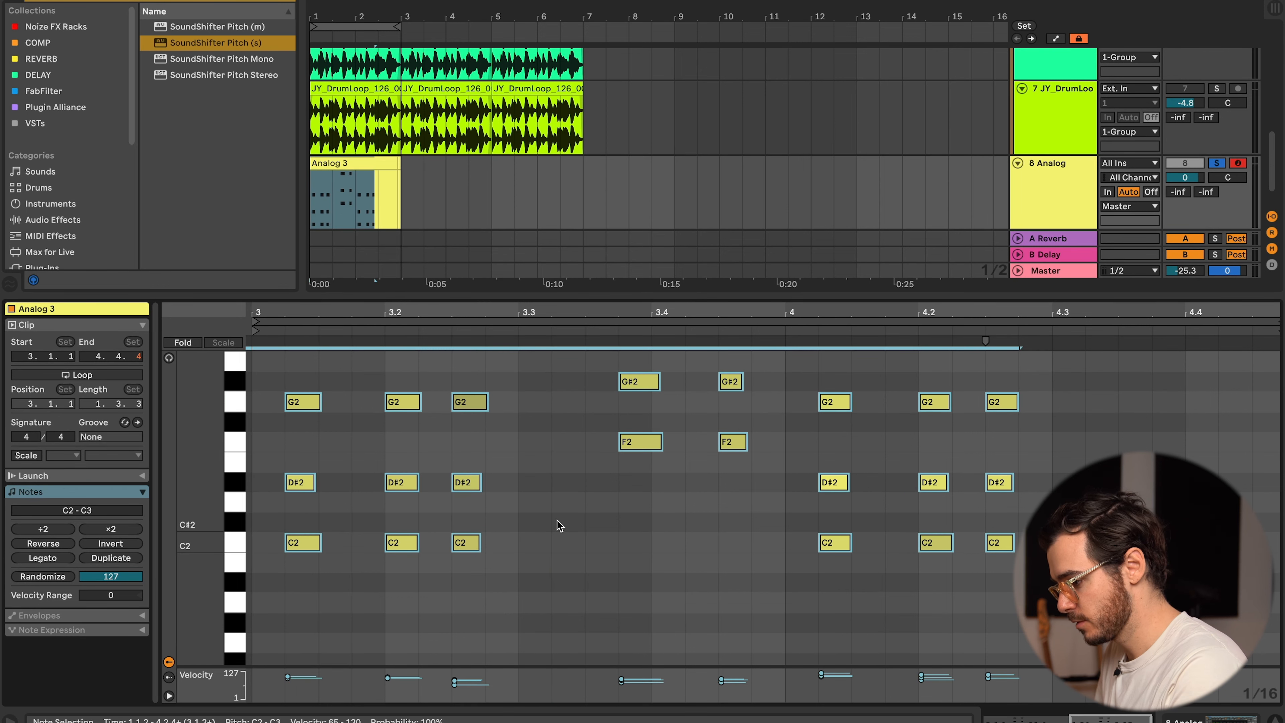
{"action": "left_click", "coordinate": [559, 525]}
{"action": "key", "text": "space"}
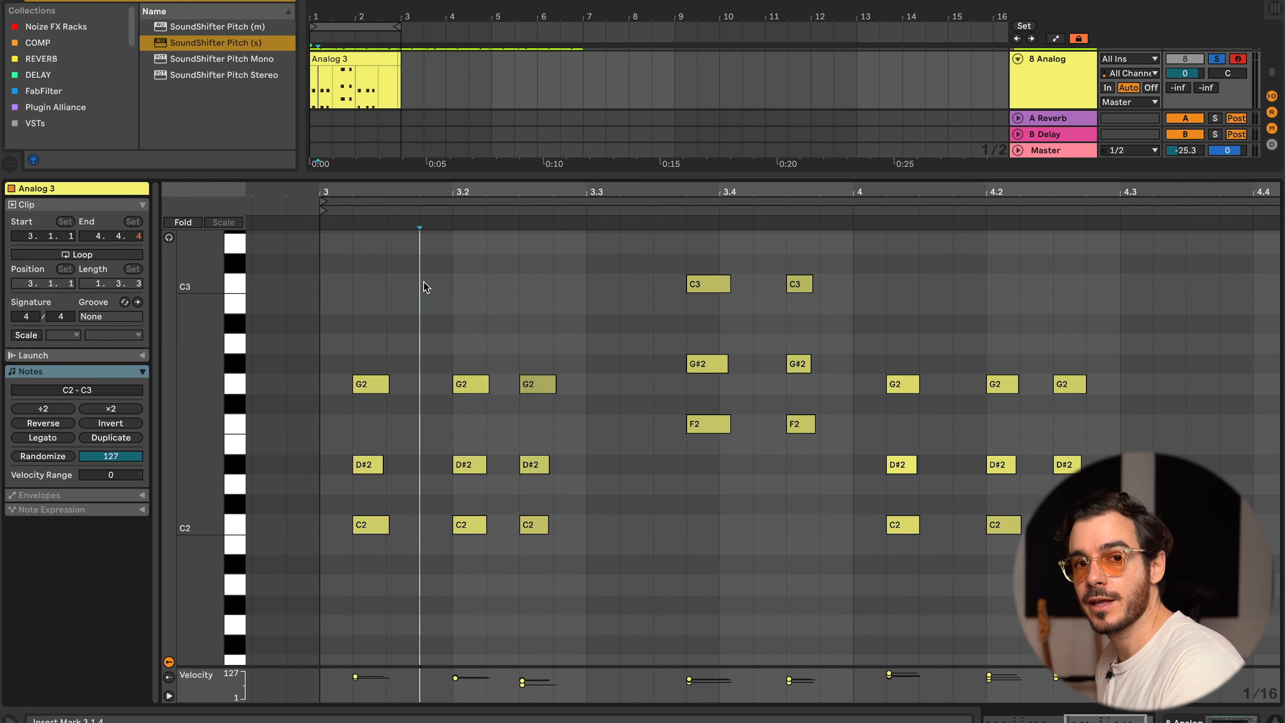
Apply Legato to all the chord notes in the Analog 3 clip.
{"action": "left_click_drag", "start_coordinate": [348, 251], "coordinate": [1153, 625]}
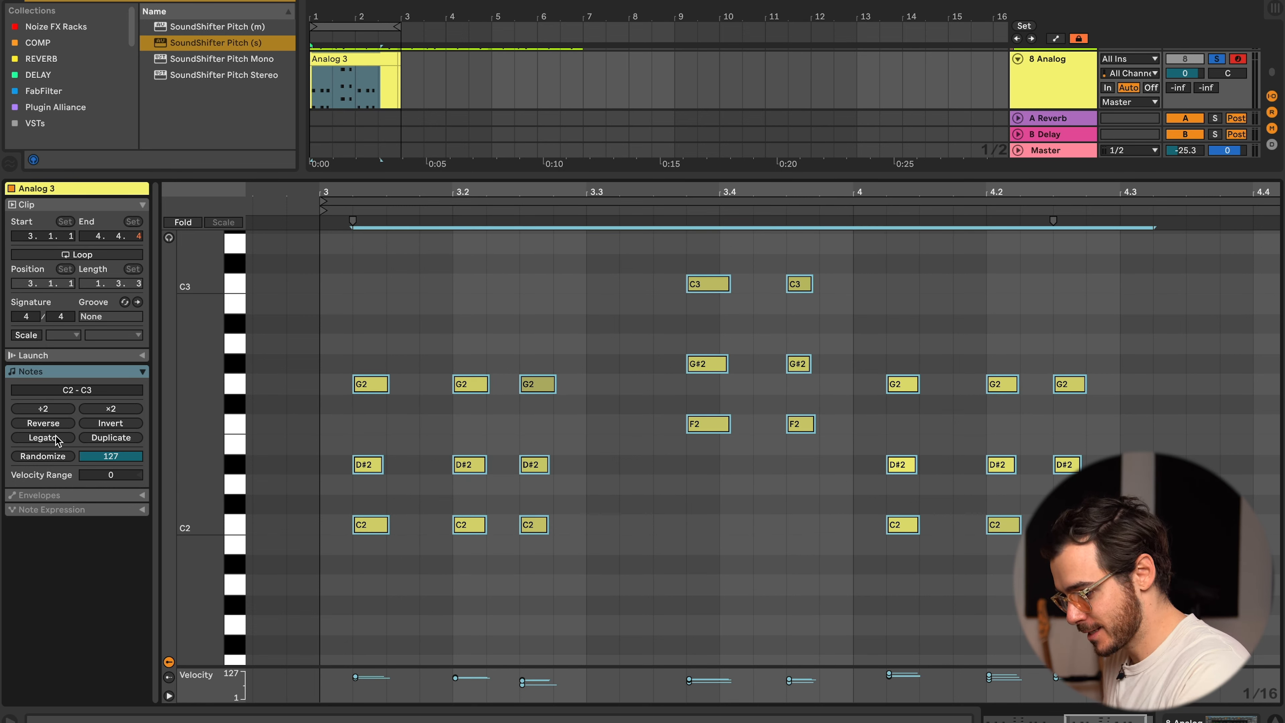
{"action": "left_click", "coordinate": [44, 438]}
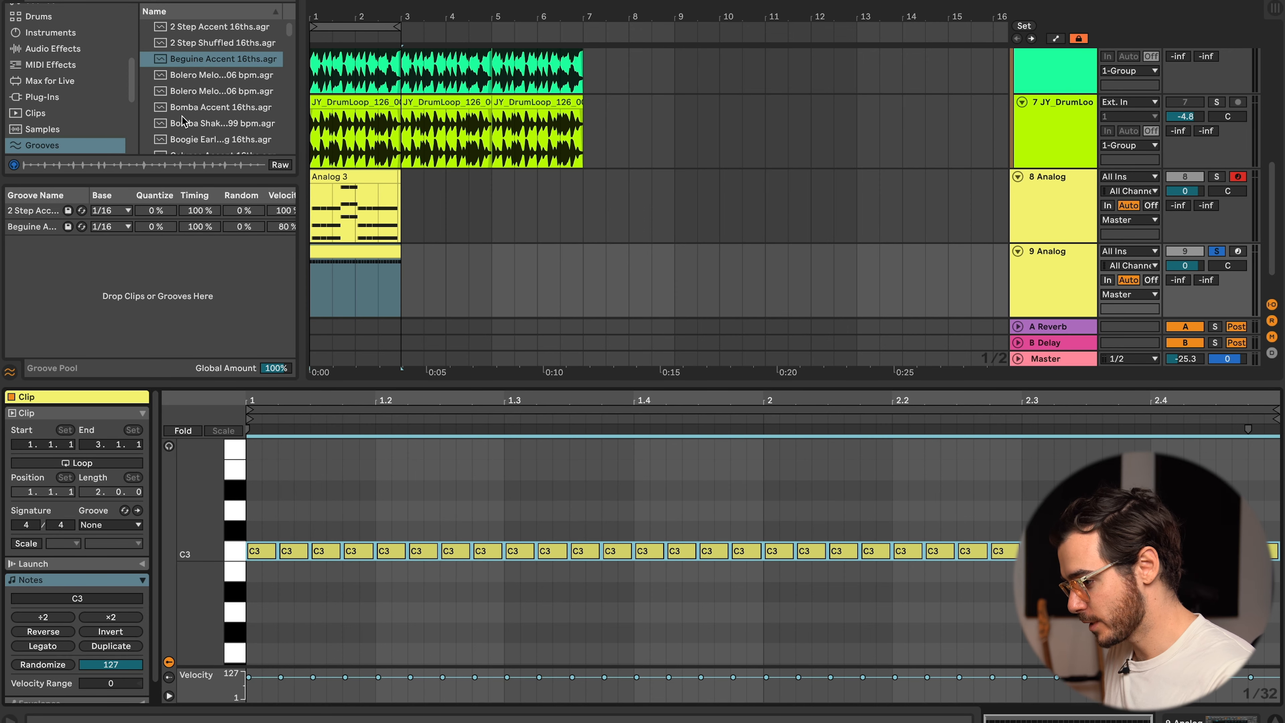
Add the Cha-Cha-Cha Bongo 16ths 127 bpm groove to the Groove Pool.
{"action": "left_click", "coordinate": [216, 87]}
{"action": "scroll", "coordinate": [216, 87], "scroll_direction": "down", "scroll_amount": 3}
{"action": "left_click", "coordinate": [217, 82]}
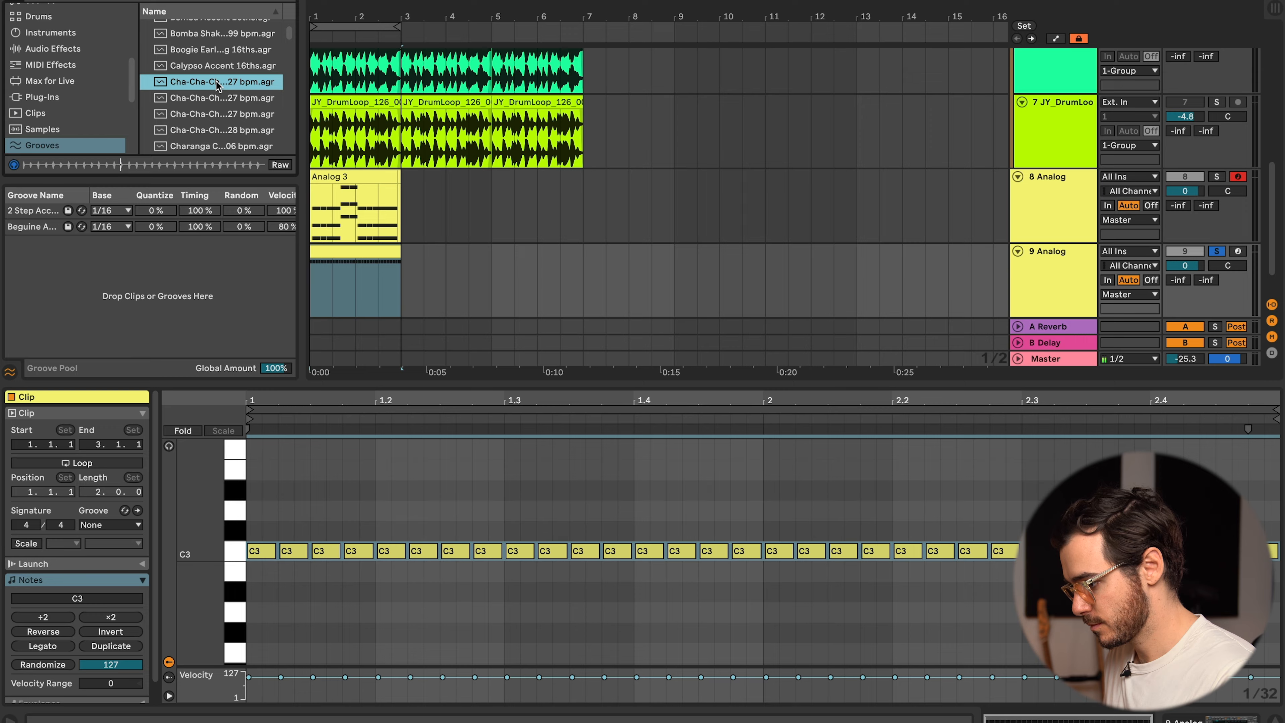
{"action": "left_click_drag", "start_coordinate": [196, 155], "coordinate": [178, 253]}
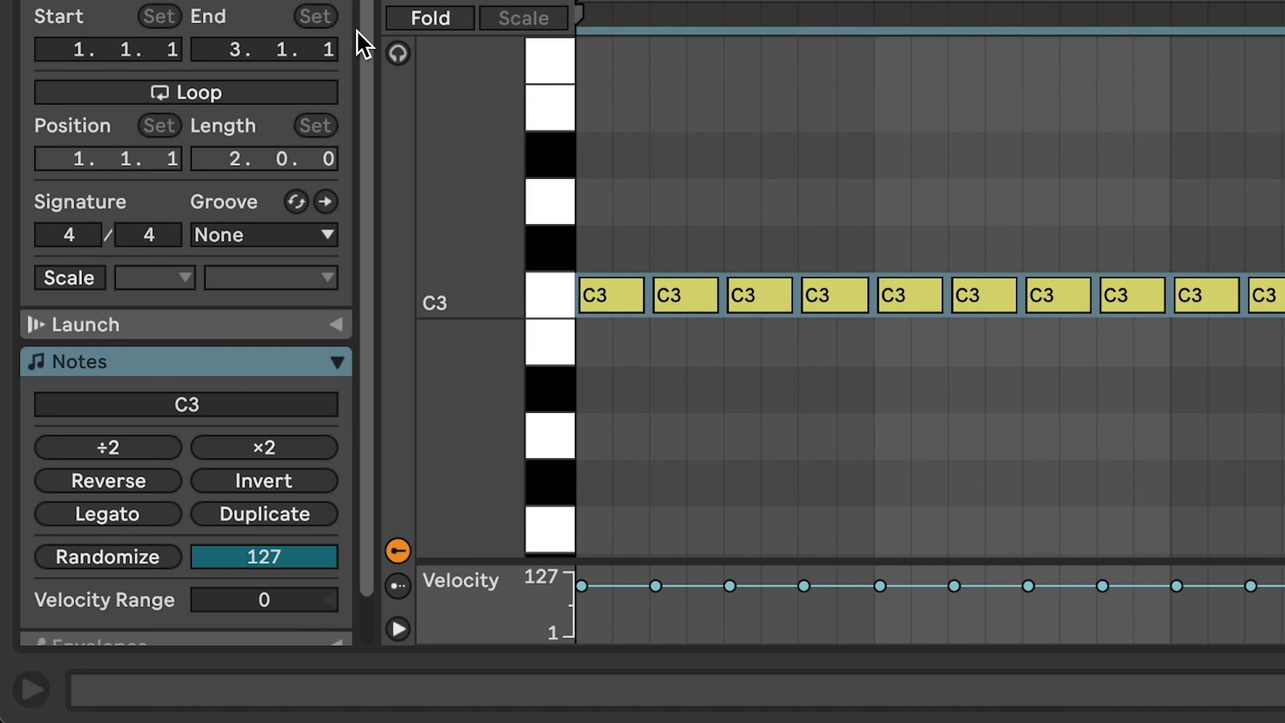
Assign the 2 Step Accent 16ths groove to the repeated C3 note clip, commit it and listen from the start.
{"action": "left_click", "coordinate": [298, 237]}
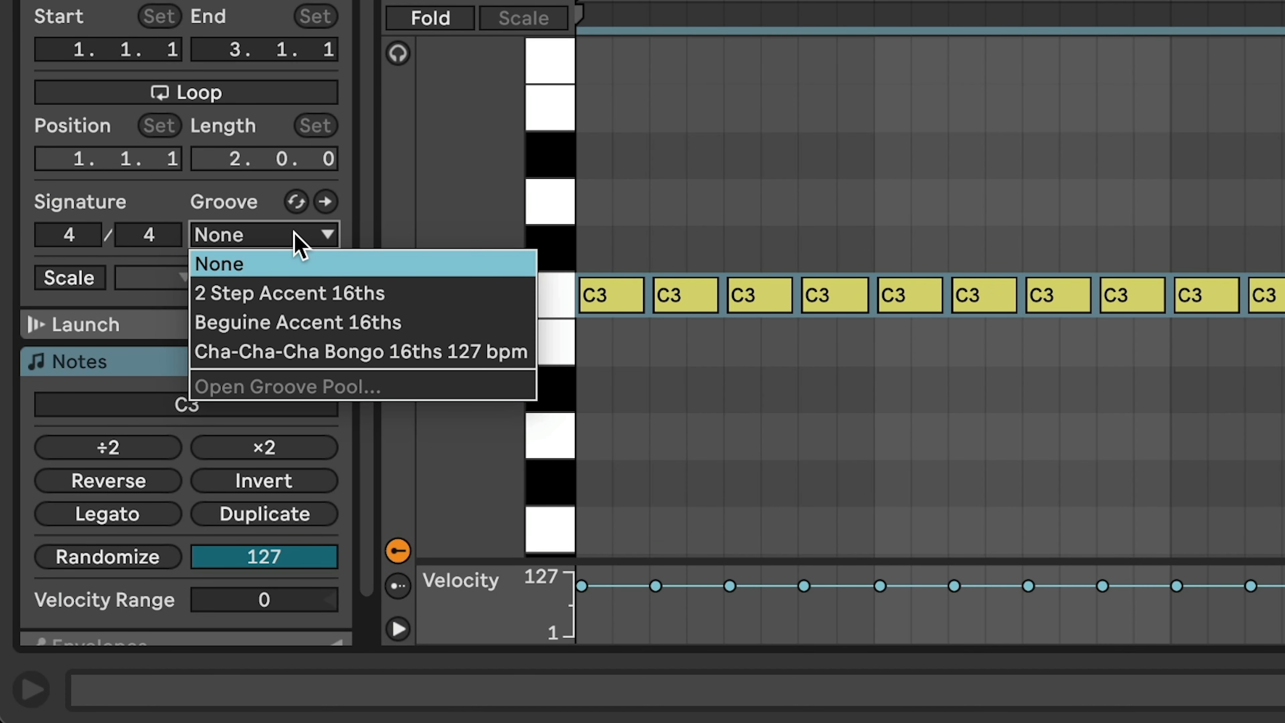
{"action": "left_click", "coordinate": [295, 298]}
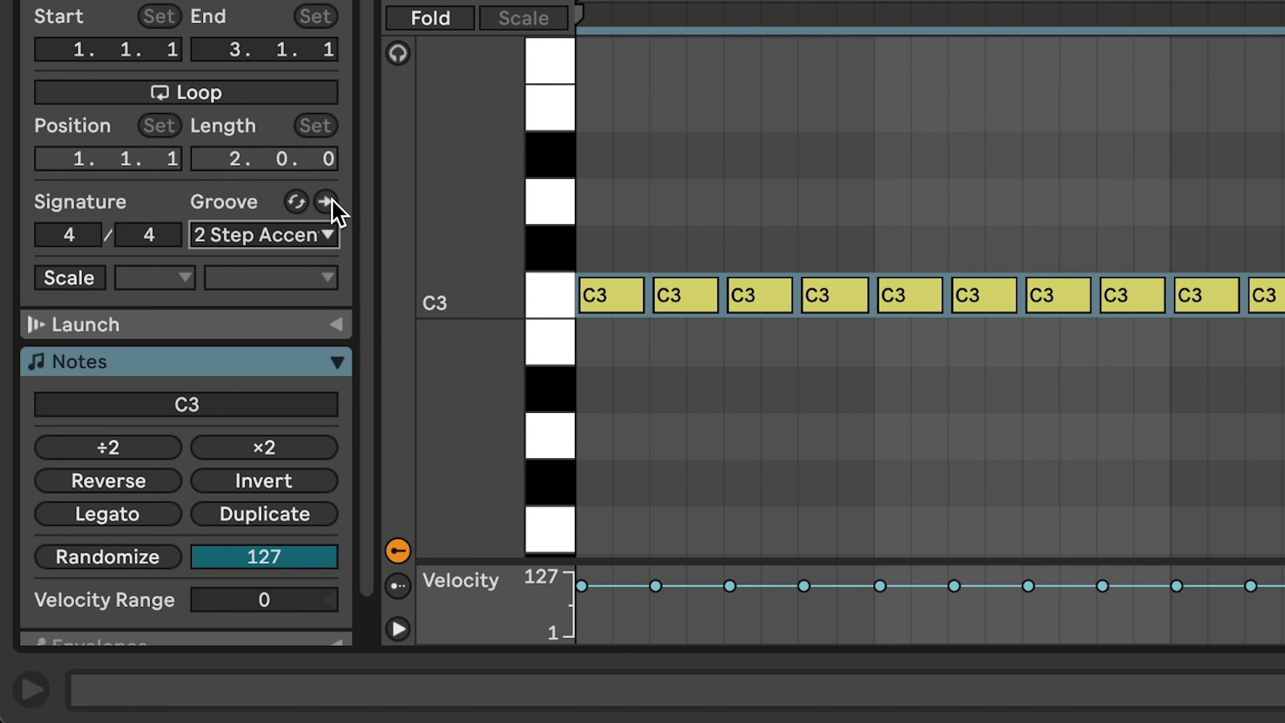
{"action": "left_click", "coordinate": [325, 201]}
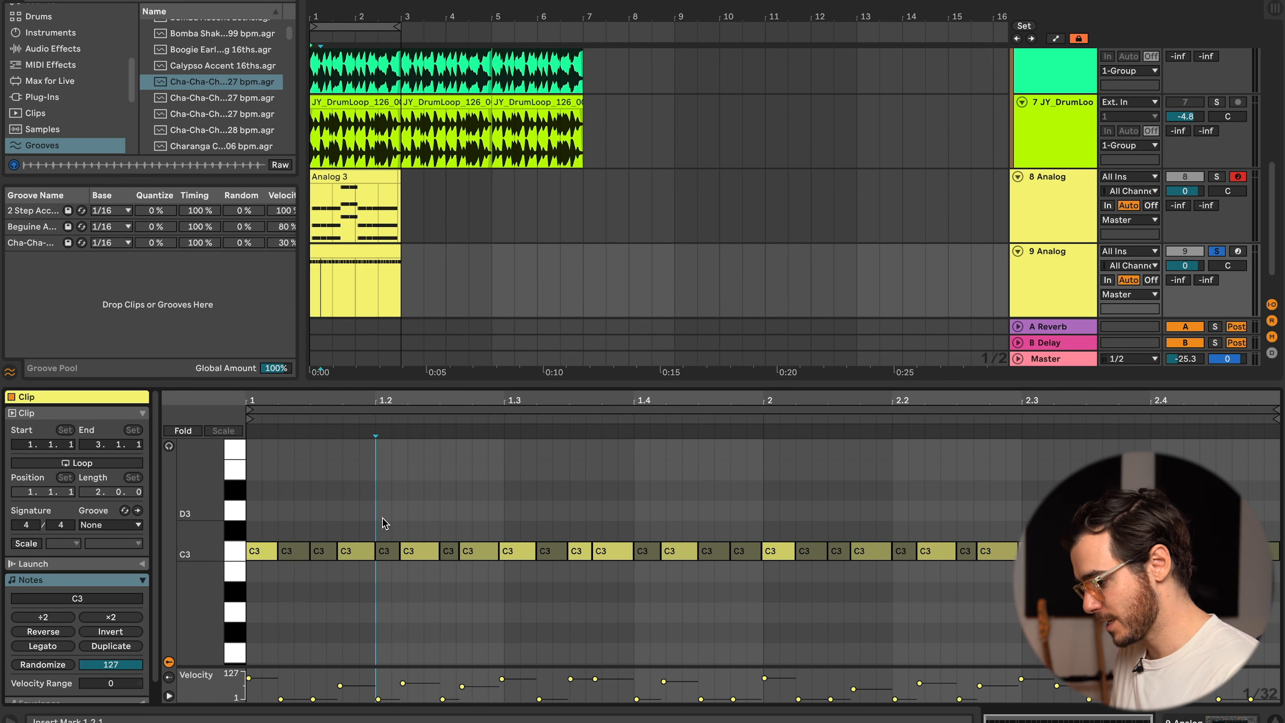
{"action": "left_click", "coordinate": [264, 484]}
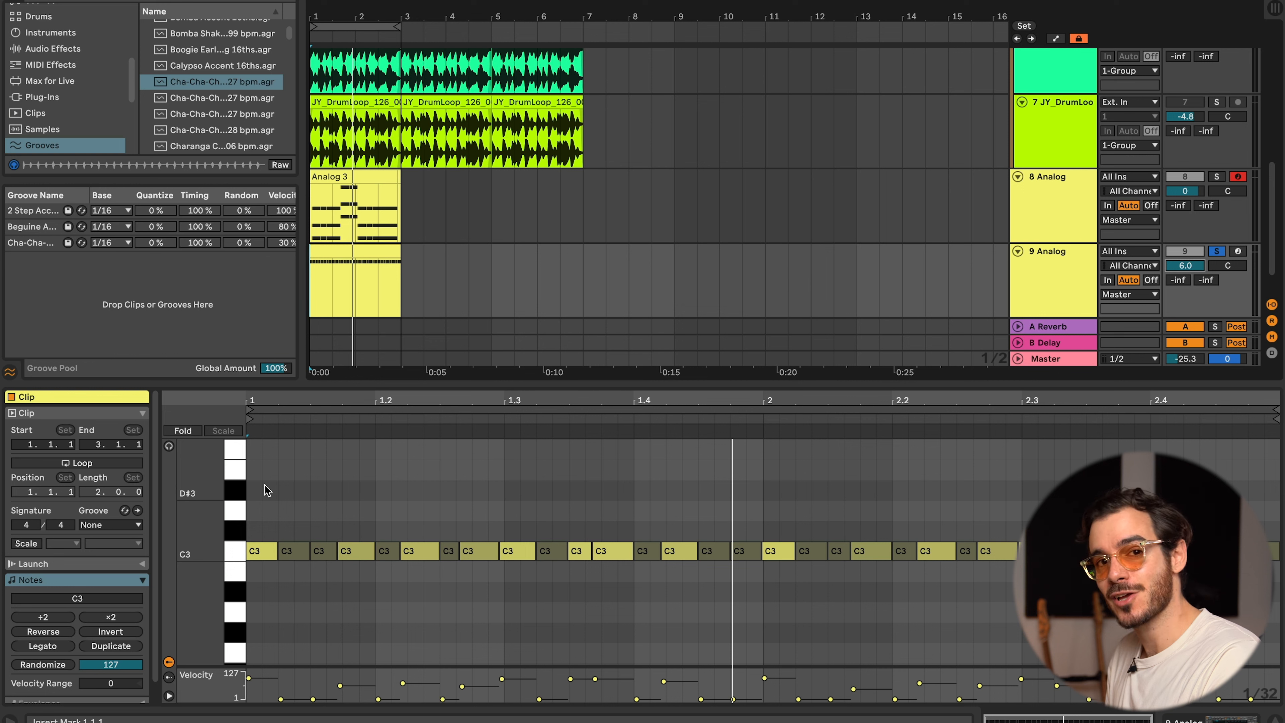
{"action": "key", "text": "space"}
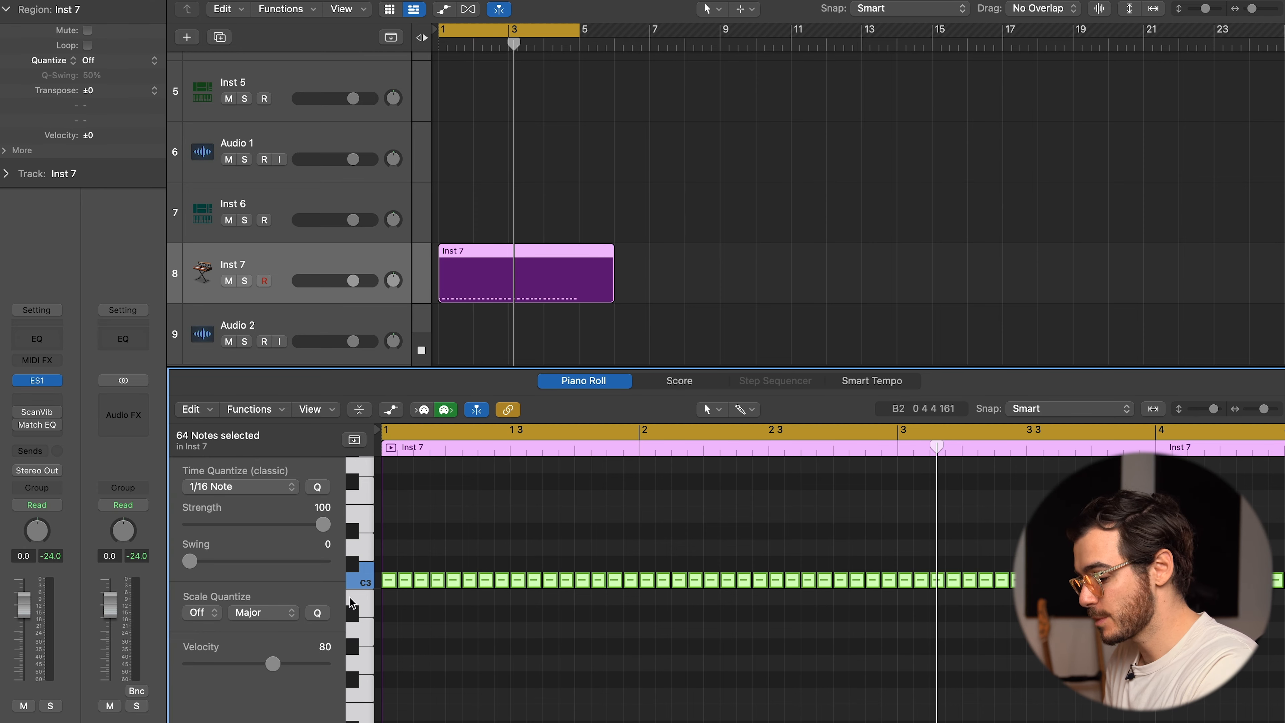
Switch to Logic Pro, raise the swing of all C3 notes in the Inst 7 region to 100 and review the Time Quantize options.
{"action": "left_click_drag", "start_coordinate": [191, 571], "coordinate": [264, 563]}
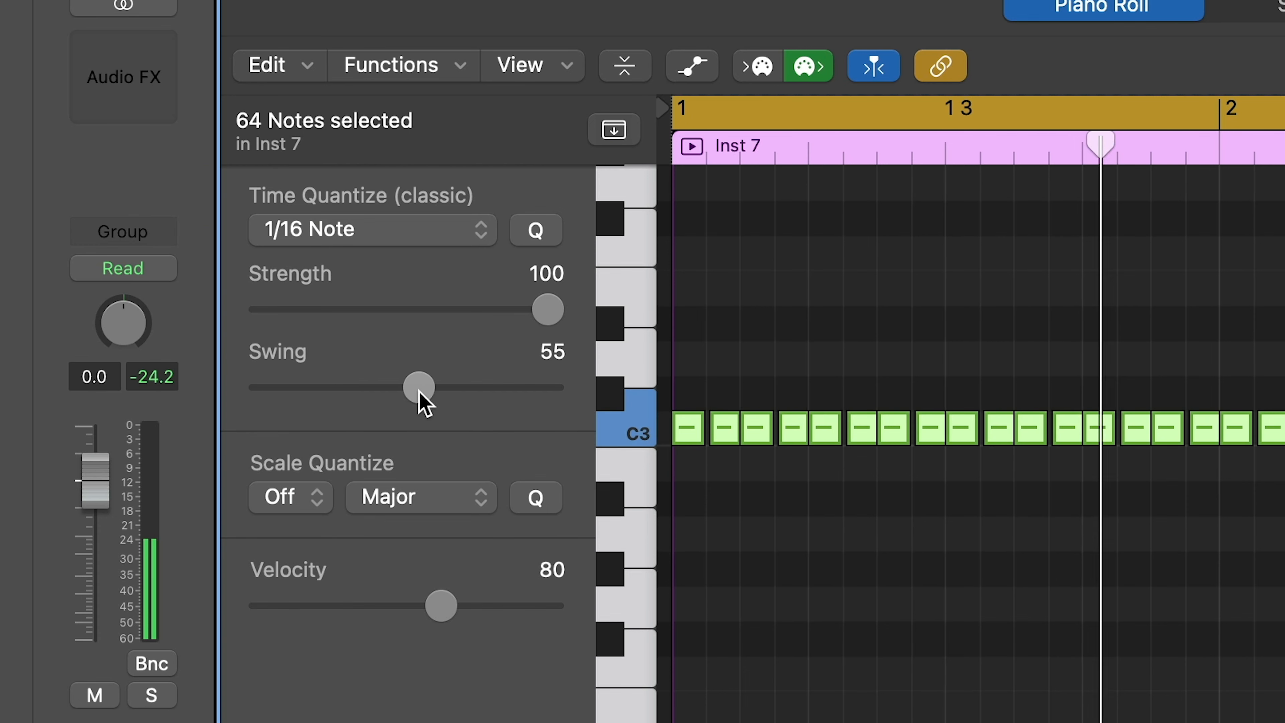
{"action": "left_click_drag", "start_coordinate": [419, 390], "coordinate": [545, 383]}
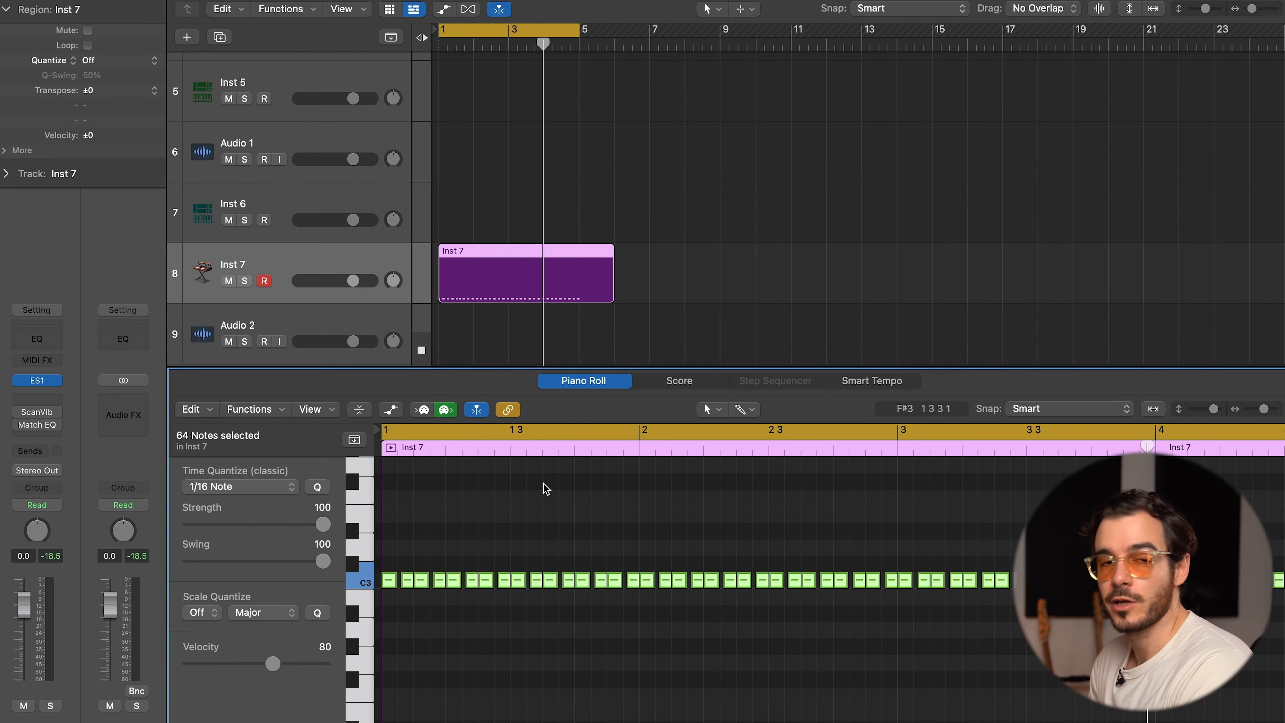
{"action": "left_click", "coordinate": [273, 491]}
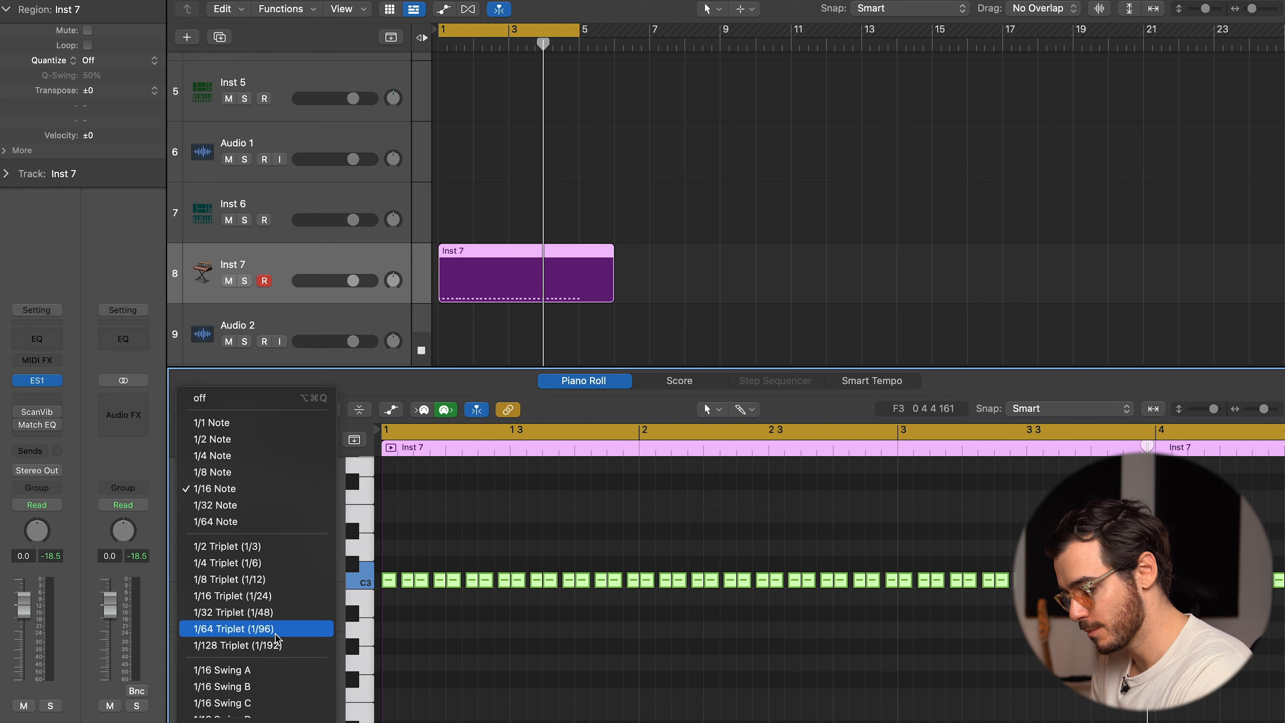
{"action": "left_click", "coordinate": [521, 537]}
Switch to Ableton Live and open the quantization settings for the clip's notes.
{"action": "mouse_move", "coordinate": [425, 344]}
{"action": "left_mouse_down"}
{"action": "mouse_move", "coordinate": [226, 344]}
{"action": "mouse_move", "coordinate": [134, 318]}
{"action": "mouse_move", "coordinate": [422, 348]}
{"action": "left_mouse_up"}
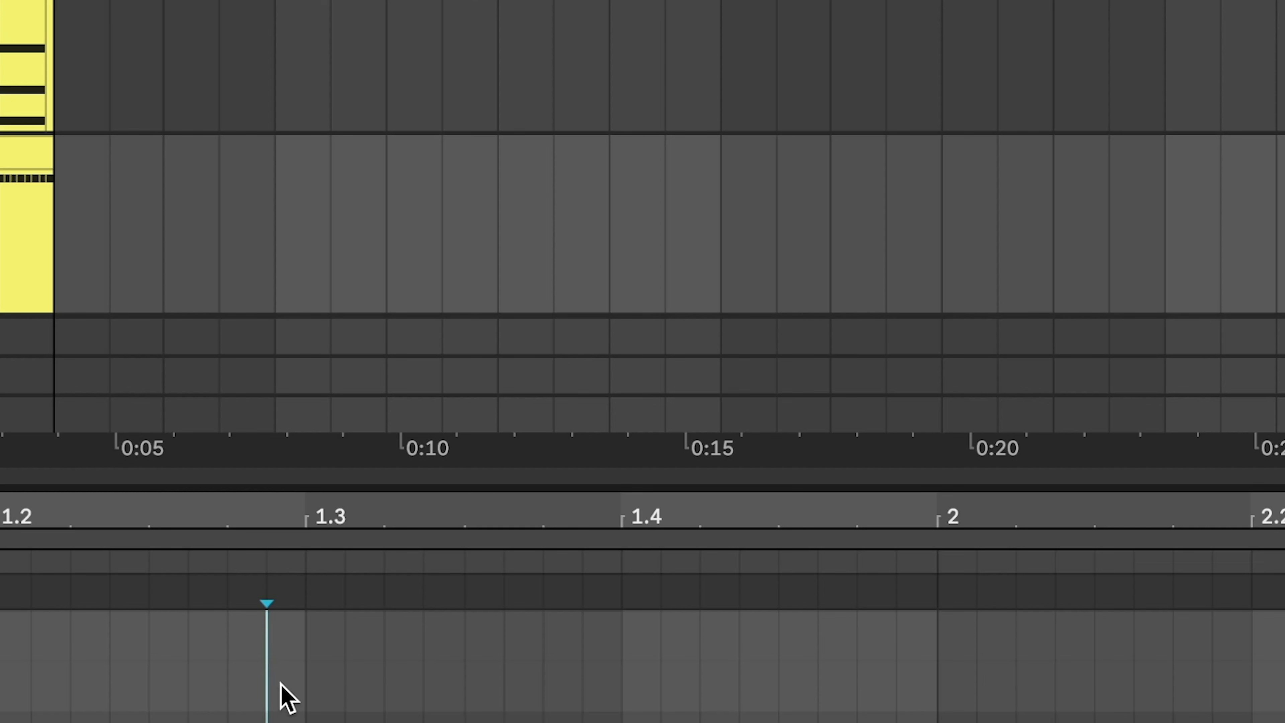
{"action": "key", "text": "super+shift+u"}
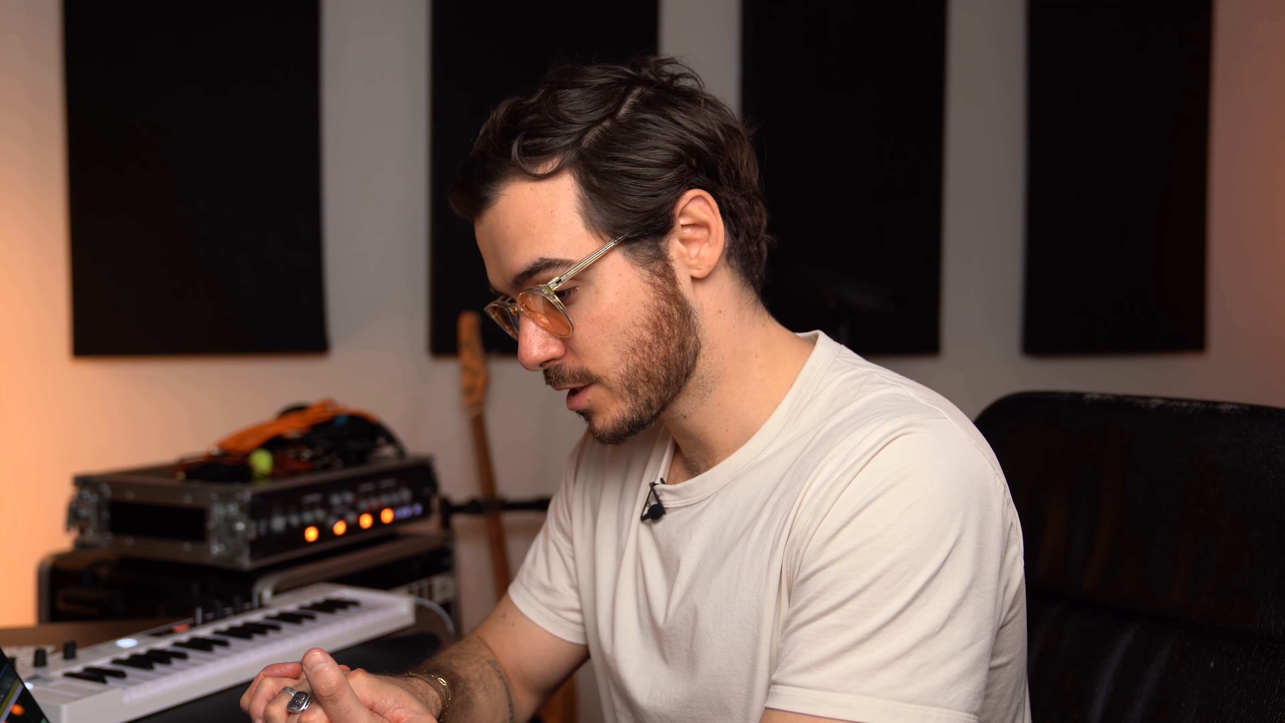
Switch to Logic Pro, load Noize_MOTION_Kicks_5.wav into Quick Sampler and change its playback to One Shot and finally Slice.
{"action": "left_click_drag", "start_coordinate": [1042, 228], "coordinate": [496, 255]}
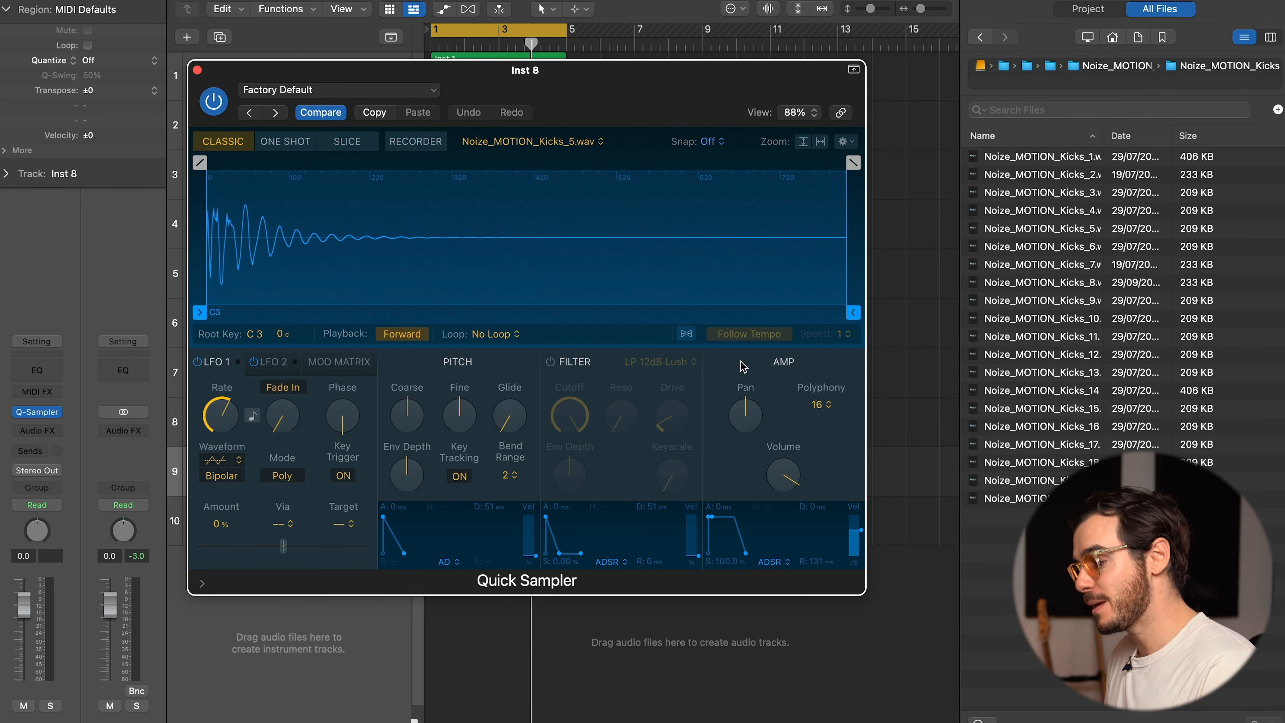
{"action": "left_click", "coordinate": [271, 145]}
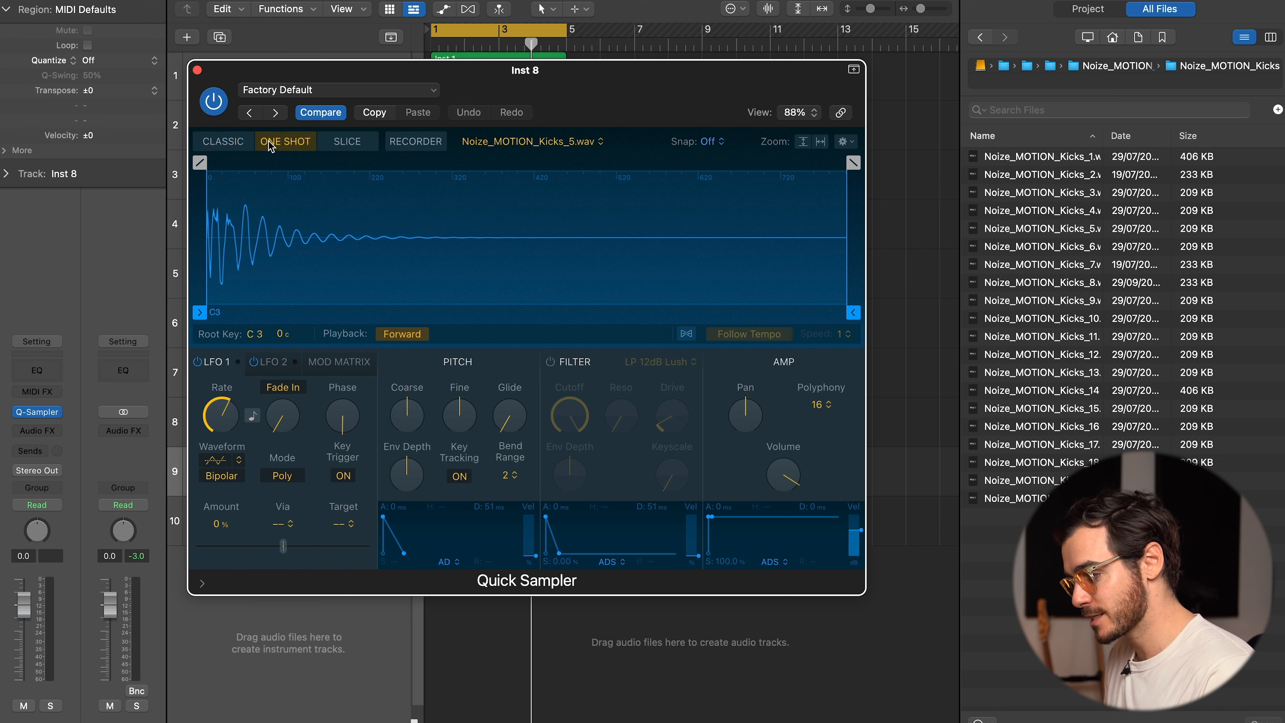
{"action": "left_click", "coordinate": [344, 145]}
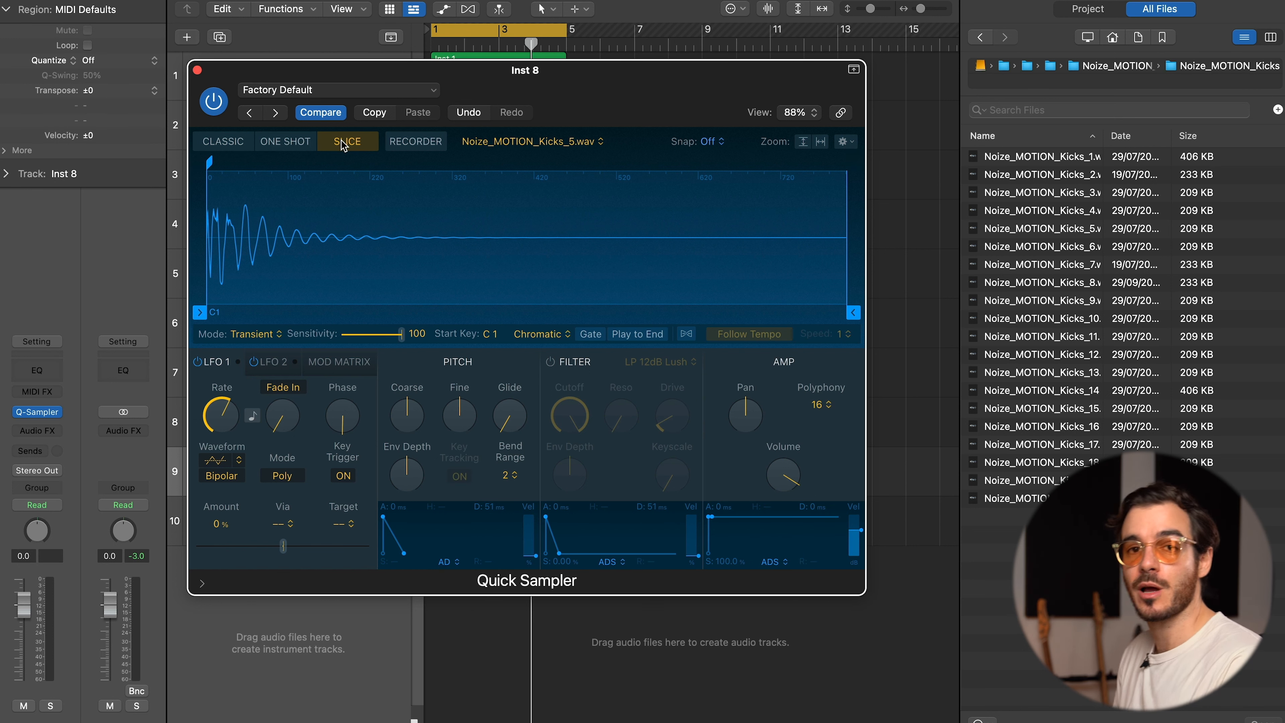
Set Quick Sampler's slicing mode to Manual and place slice markers in the early part of the kick waveform.
{"action": "left_click", "coordinate": [258, 334]}
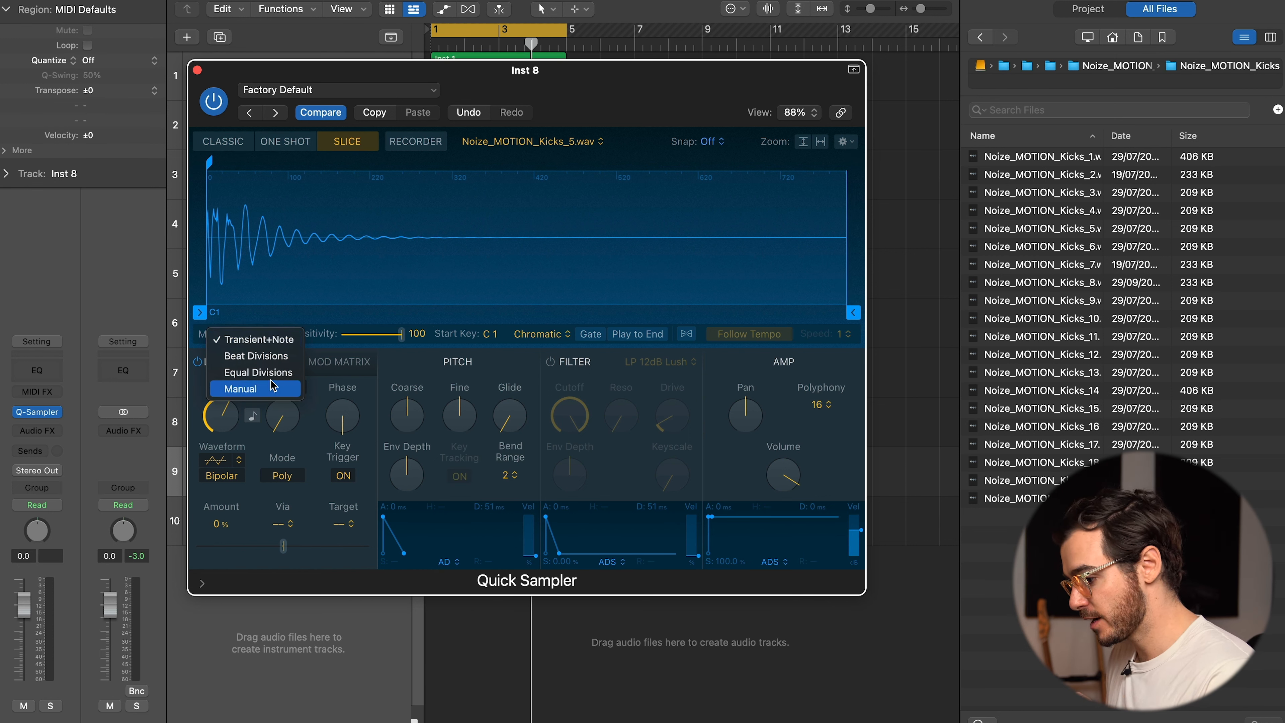
{"action": "left_click", "coordinate": [272, 388]}
{"action": "left_click", "coordinate": [258, 197]}
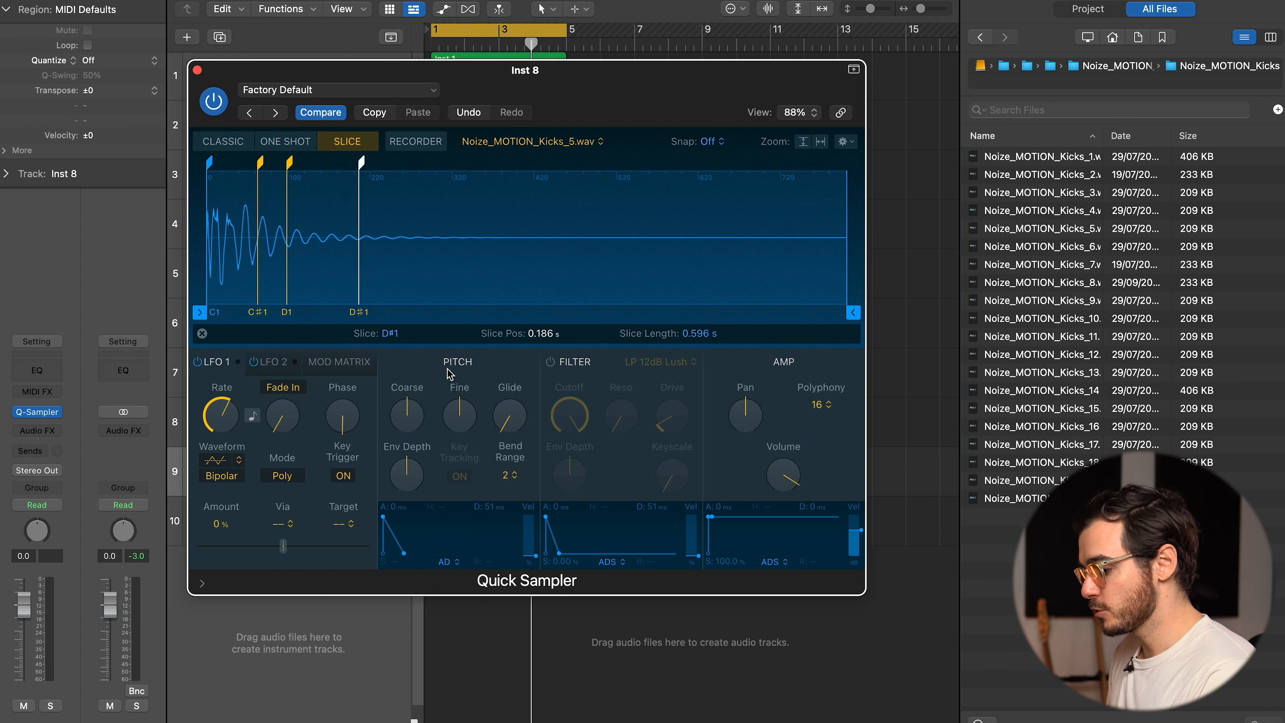
Enable the Quick Sampler filter and raise the coarse pitch to +8.
{"action": "left_click", "coordinate": [549, 361]}
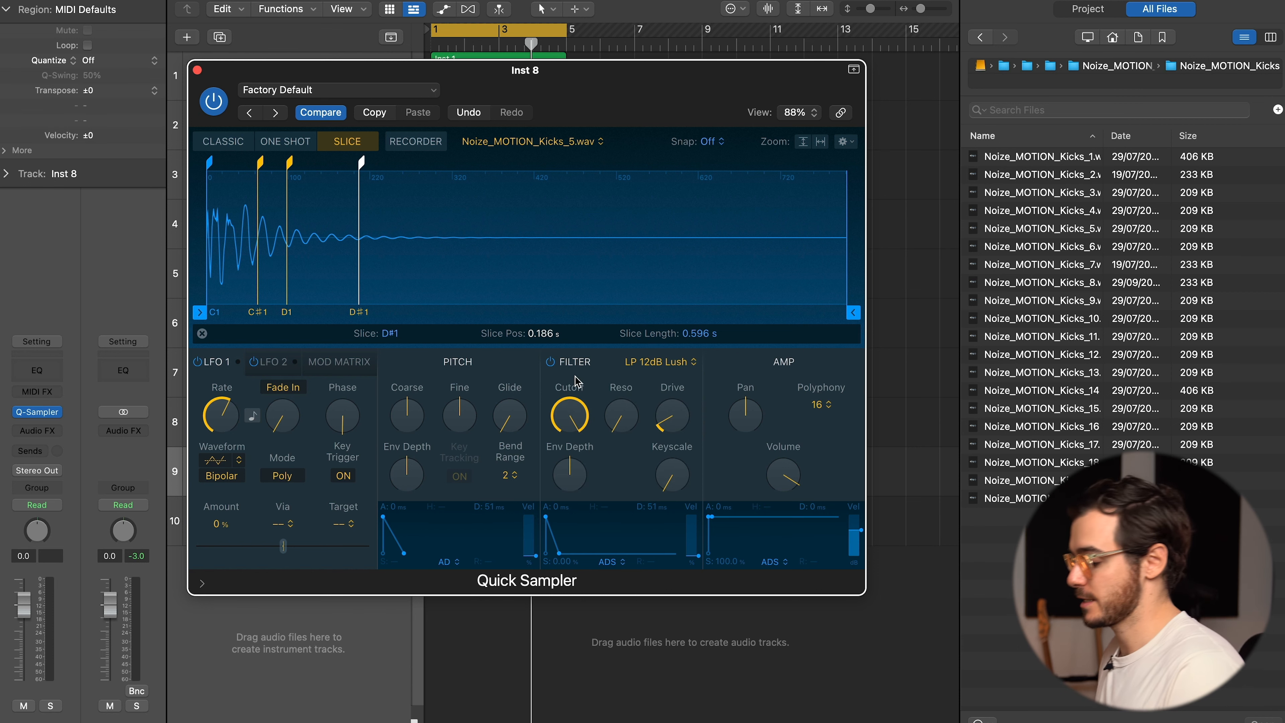
{"action": "left_click_drag", "start_coordinate": [413, 419], "coordinate": [412, 418]}
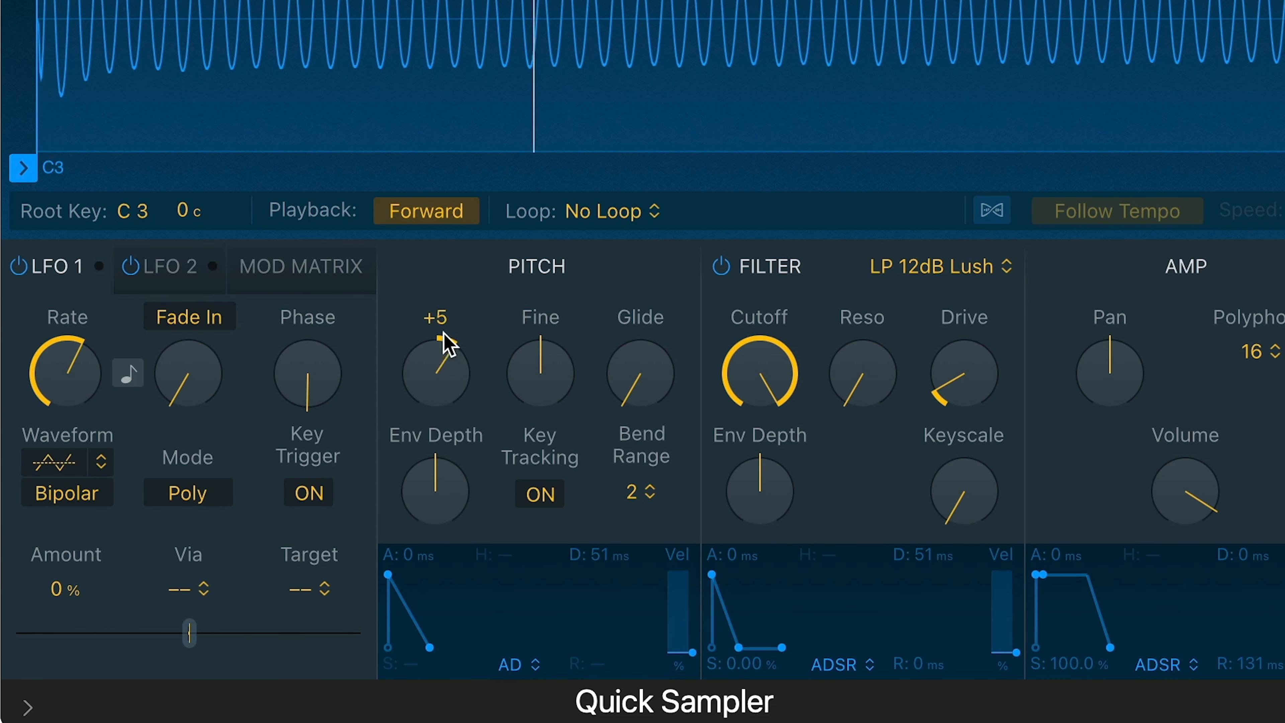
{"action": "left_click_drag", "start_coordinate": [447, 346], "coordinate": [447, 317]}
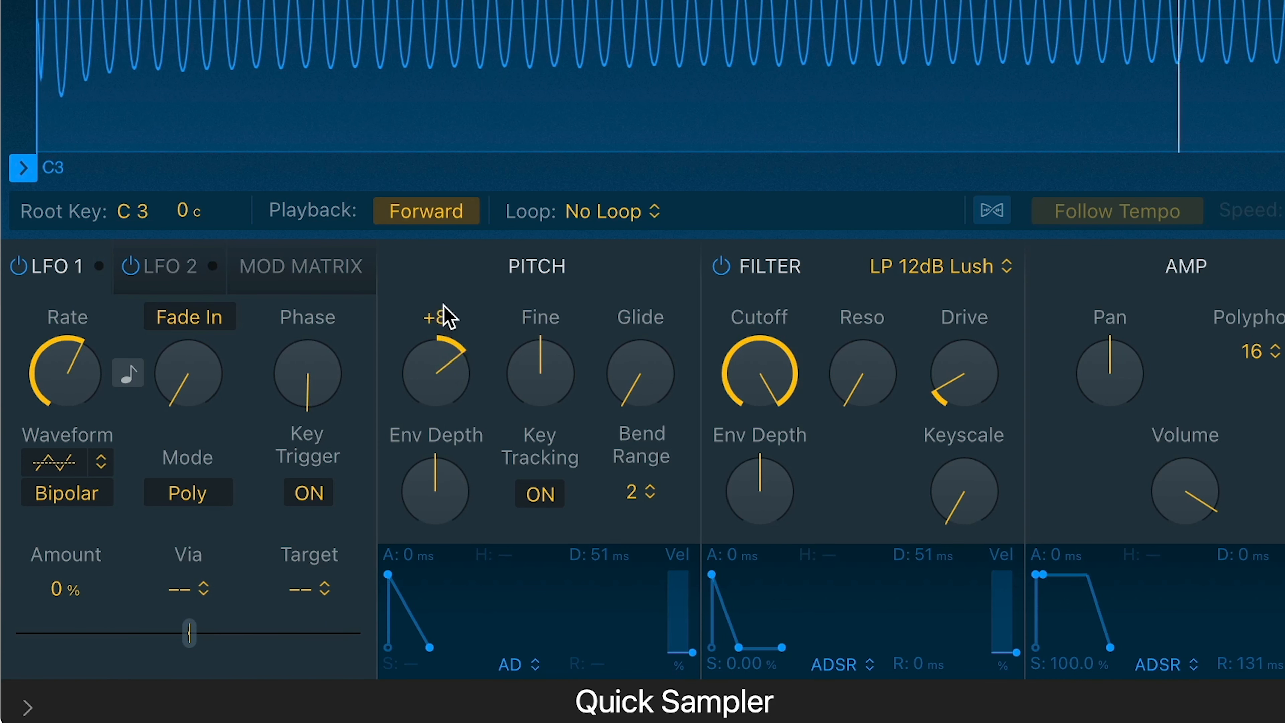
Lower the Quick Sampler filter's cutoff and adjust the filter envelope.
{"action": "left_click_drag", "start_coordinate": [788, 369], "coordinate": [780, 440]}
{"action": "left_click_drag", "start_coordinate": [772, 606], "coordinate": [773, 672]}
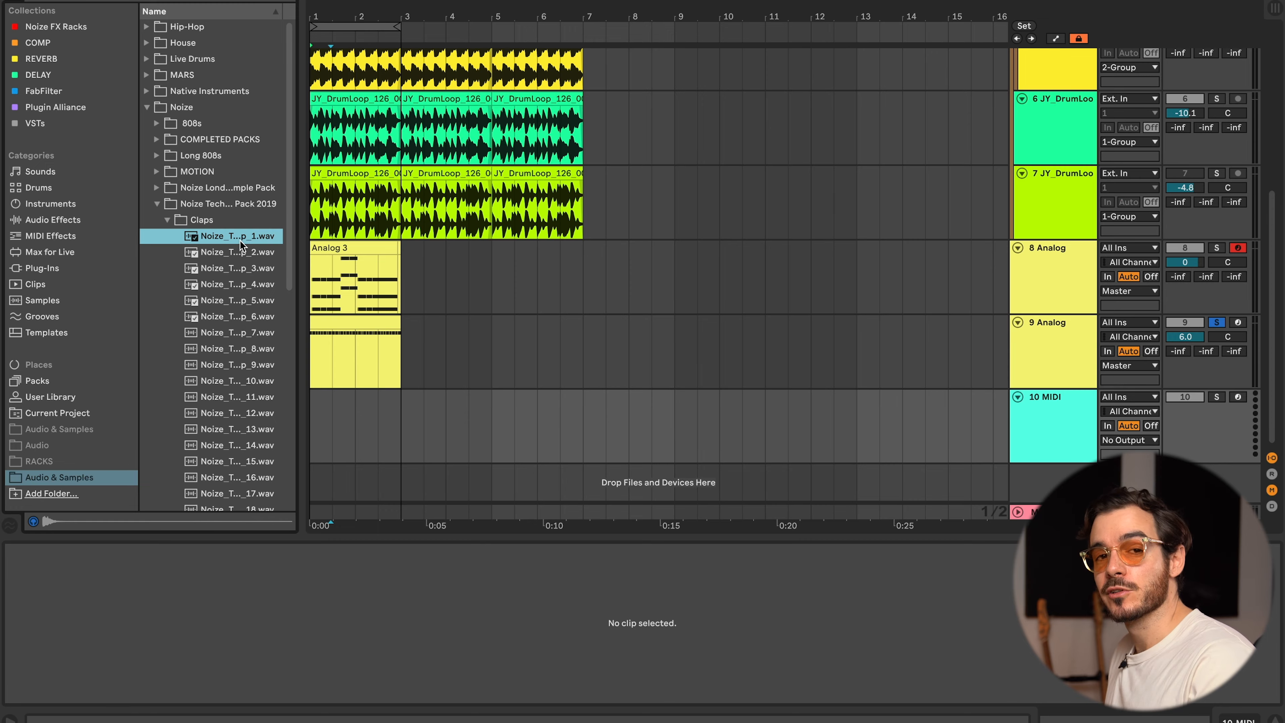
Switch to Ableton Live and load the Noize_Techno_Clap_1 sample from the Claps folder onto the empty MIDI track 10.
{"action": "scroll", "coordinate": [241, 246], "scroll_direction": "up", "scroll_amount": 3}
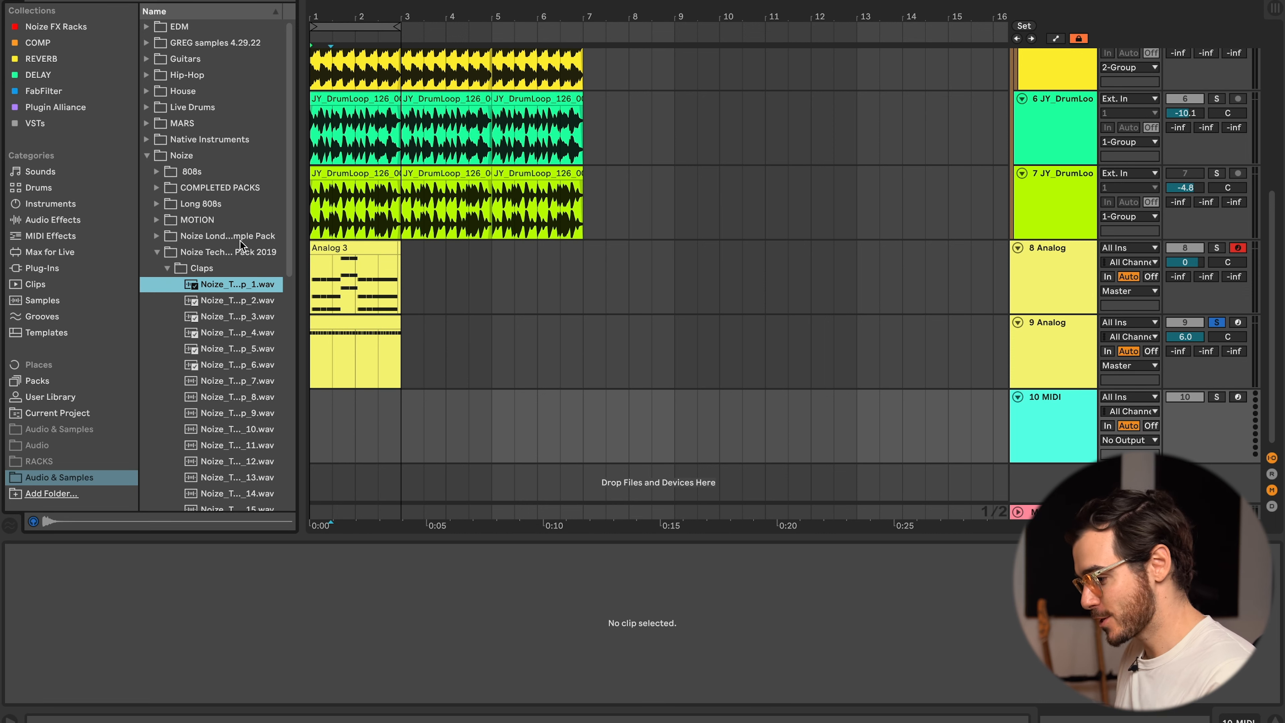
{"action": "double_click", "coordinate": [247, 284]}
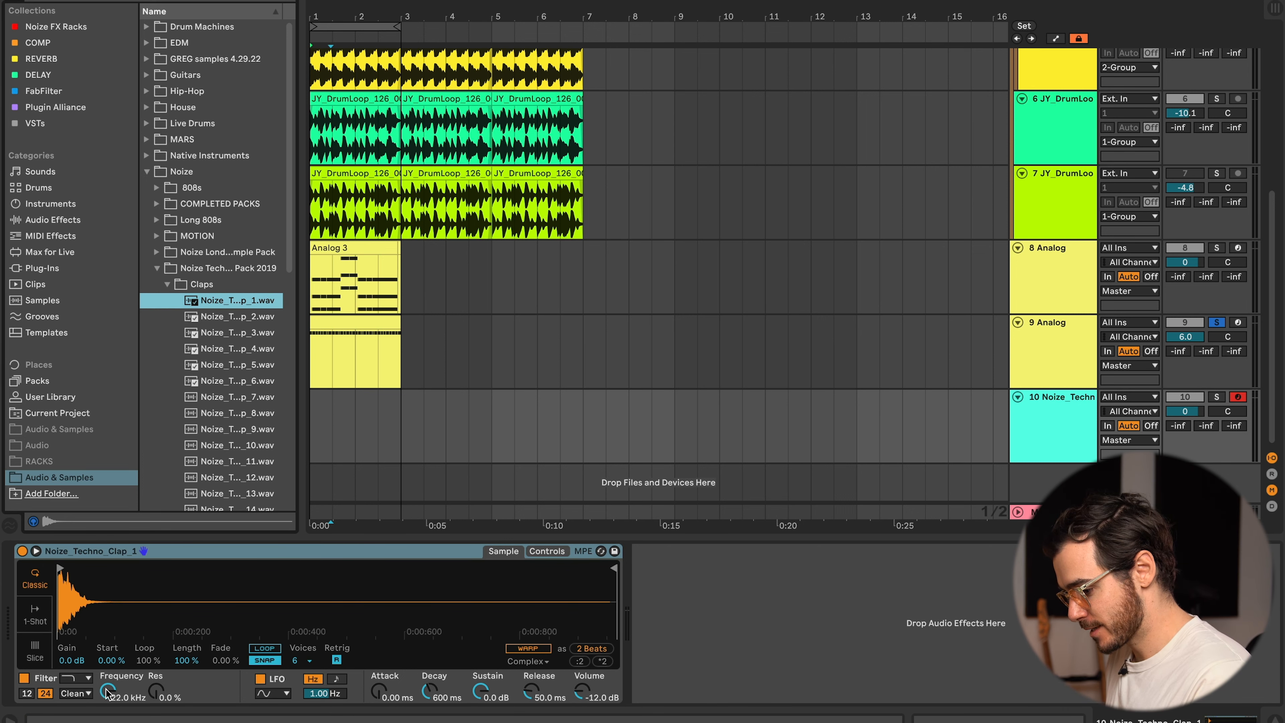
Try out the filter frequency of the clap's Simpler and turn its filter off.
{"action": "left_click_drag", "start_coordinate": [108, 691], "coordinate": [108, 714]}
{"action": "mouse_move", "coordinate": [459, 666]}
{"action": "left_mouse_down"}
{"action": "mouse_move", "coordinate": [459, 681]}
{"action": "mouse_move", "coordinate": [458, 628]}
{"action": "mouse_move", "coordinate": [459, 666]}
{"action": "left_mouse_up"}
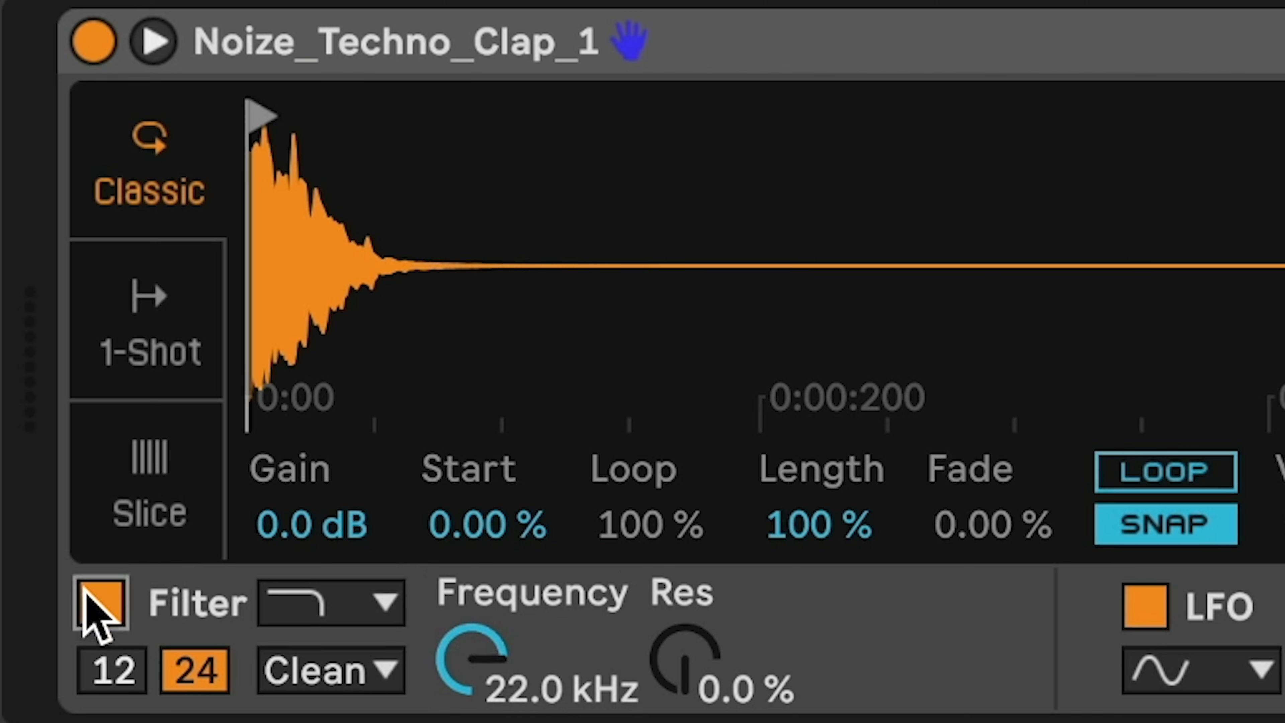
{"action": "left_click", "coordinate": [99, 608]}
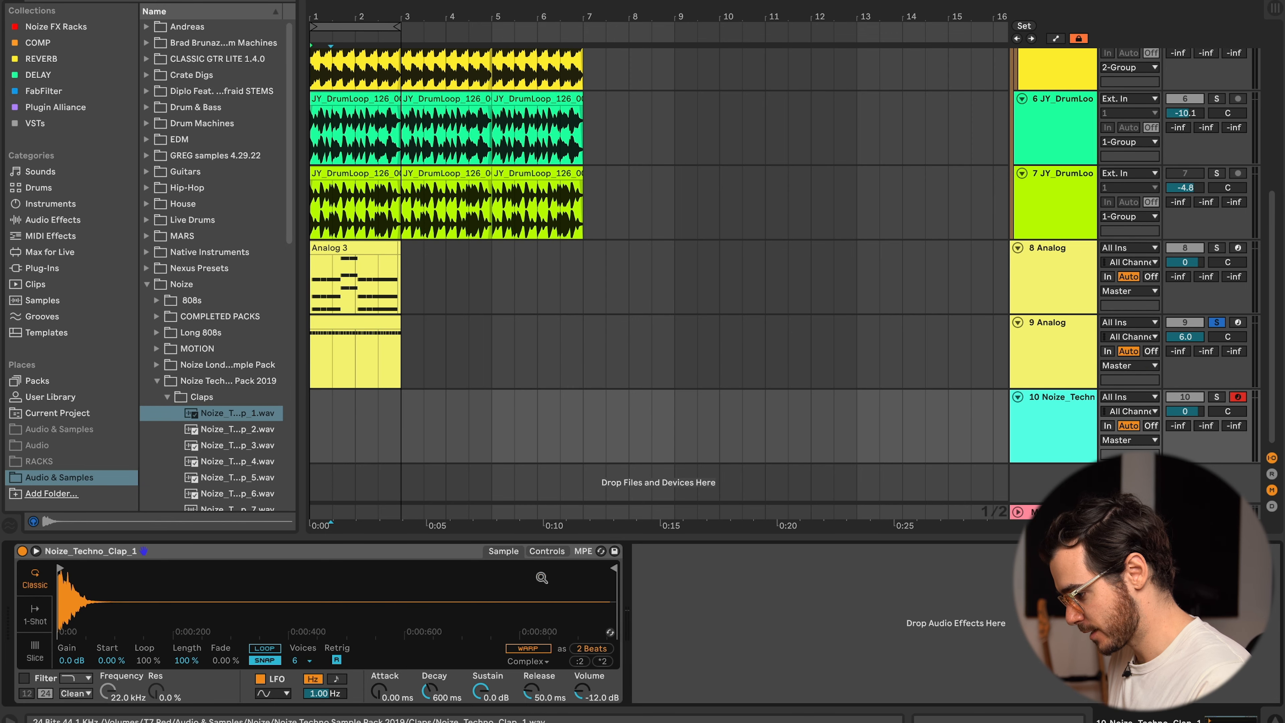
Switch the clap's Simpler to 1-Shot and finally Slice mode, and show its detailed sound controls.
{"action": "left_click", "coordinate": [547, 551]}
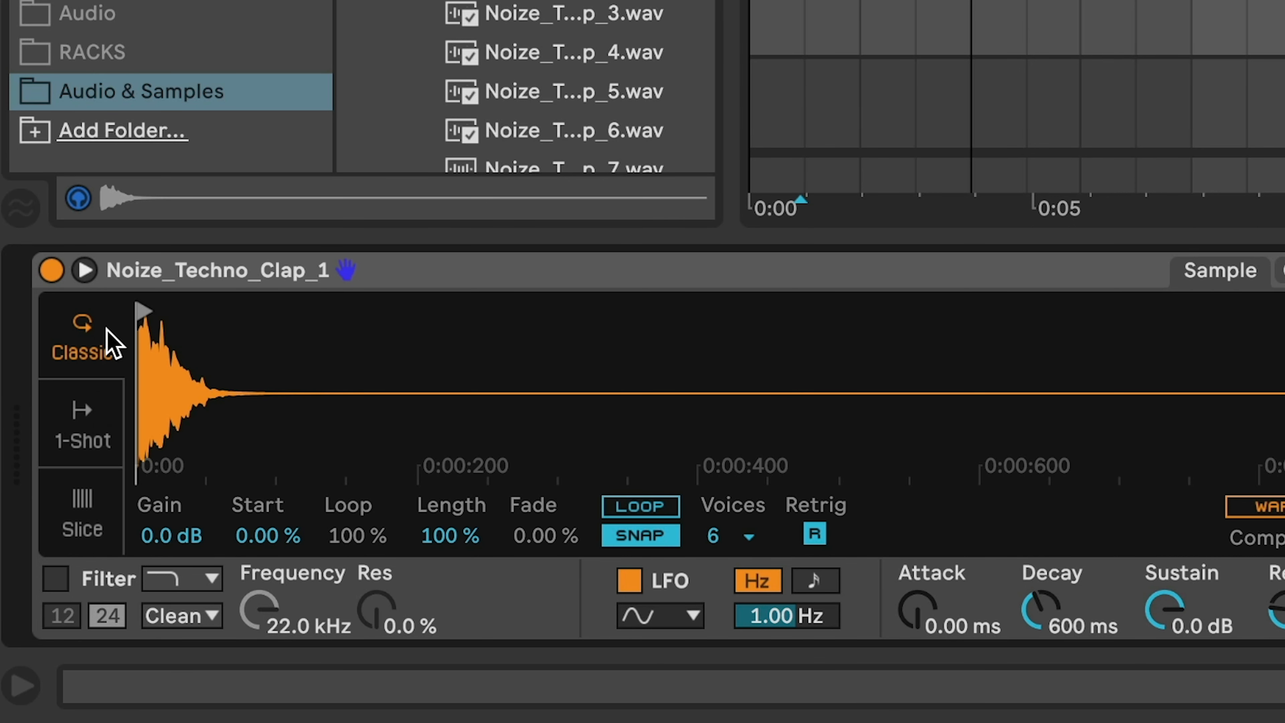
{"action": "left_click", "coordinate": [87, 445]}
{"action": "left_click", "coordinate": [90, 514]}
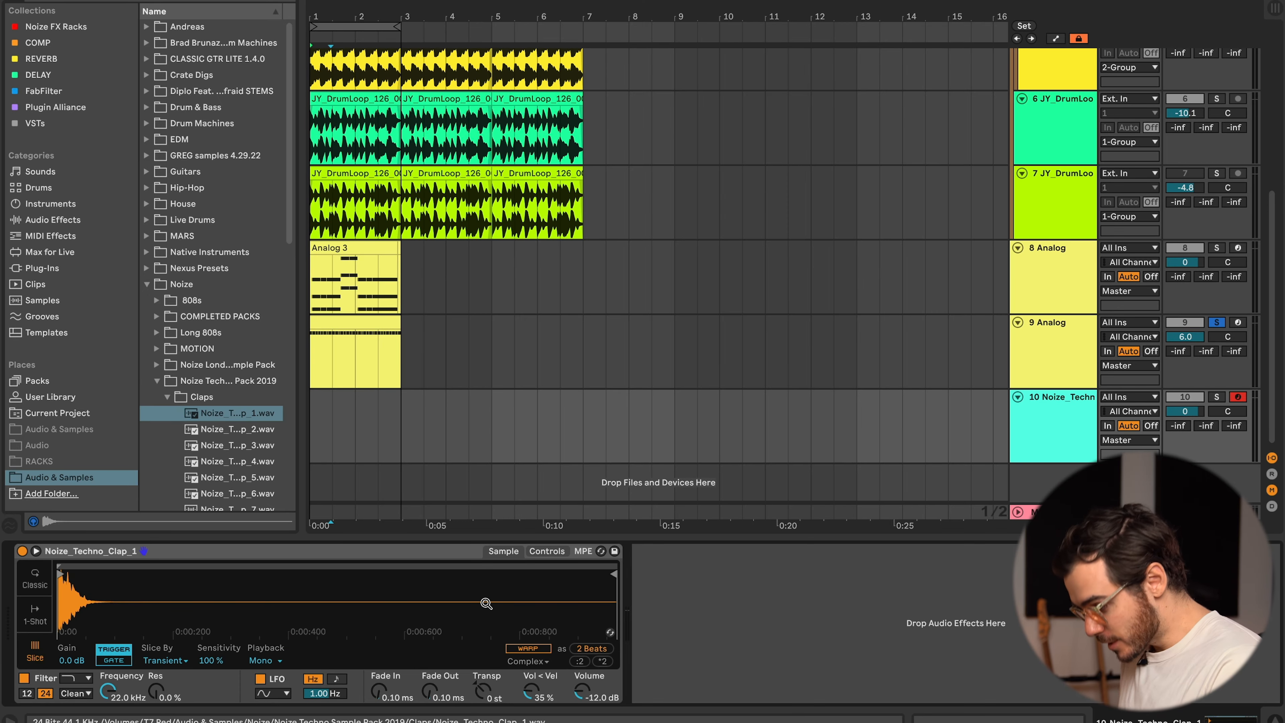
{"action": "left_click", "coordinate": [547, 551]}
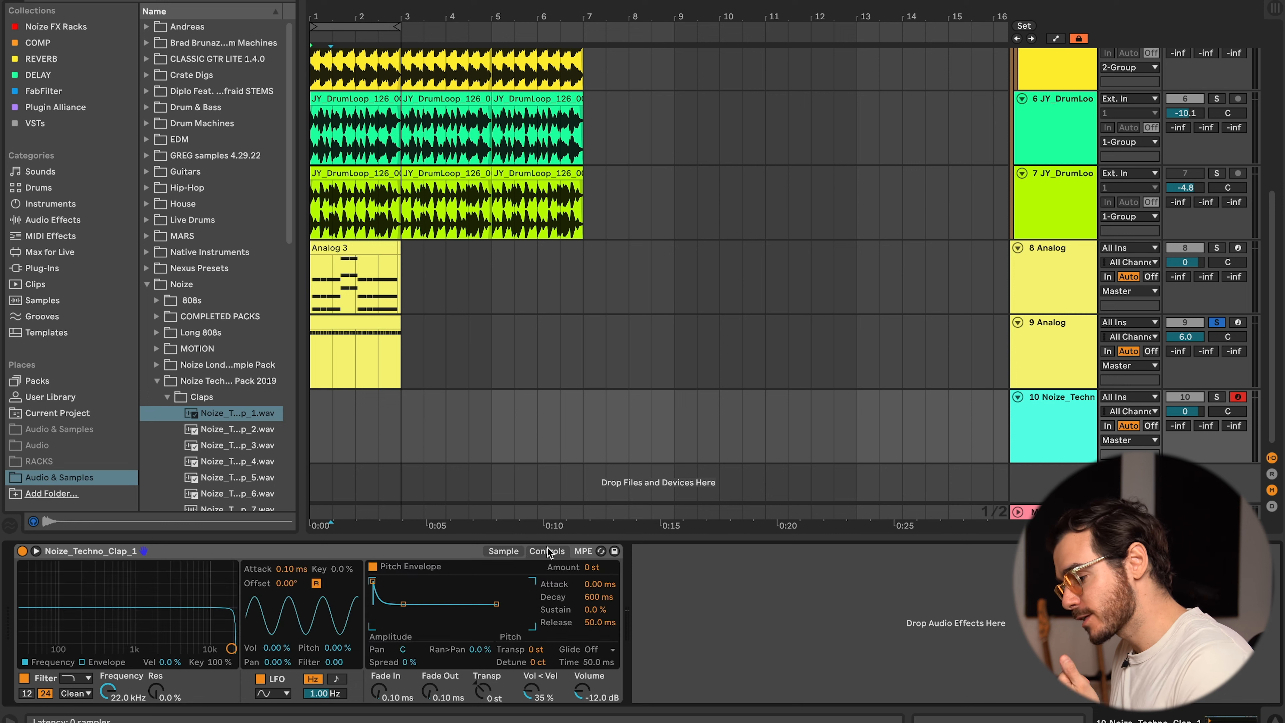